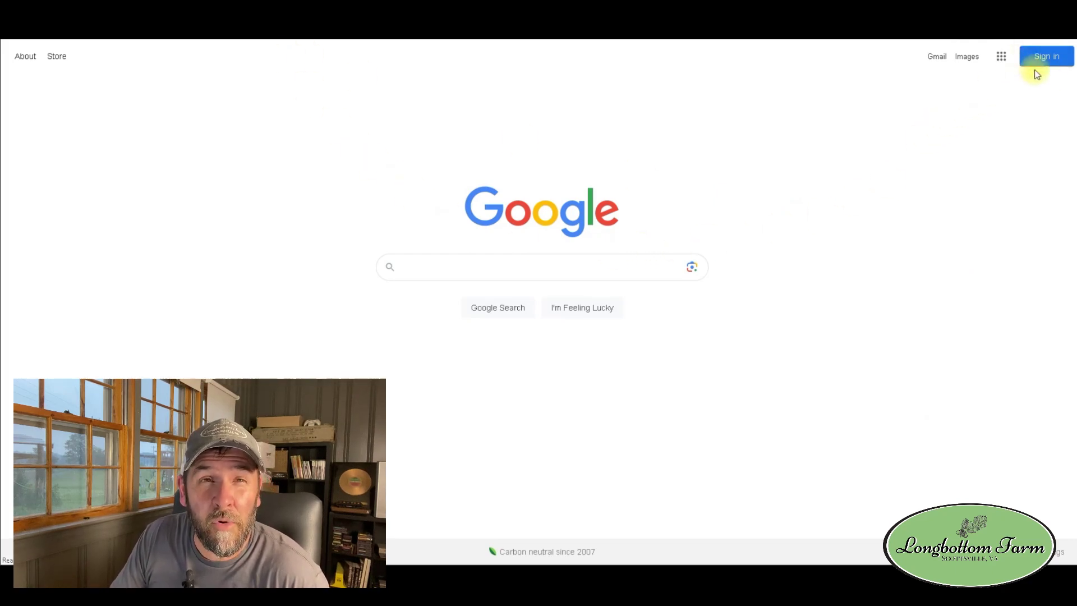
Start Google sign-in and enter a new account username
left_click(1046, 58)
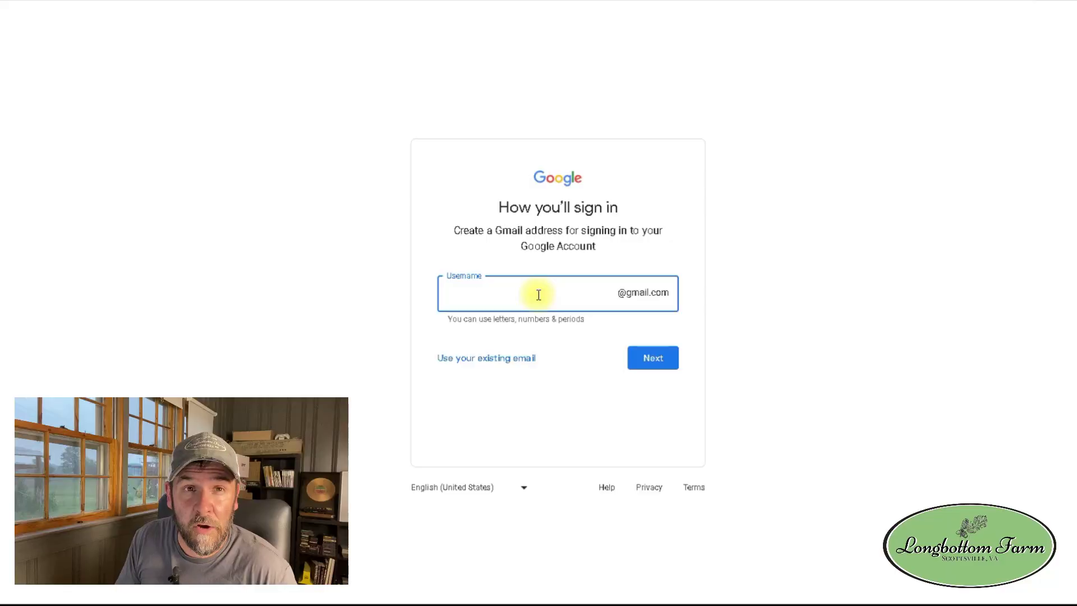
type("farmerbo")
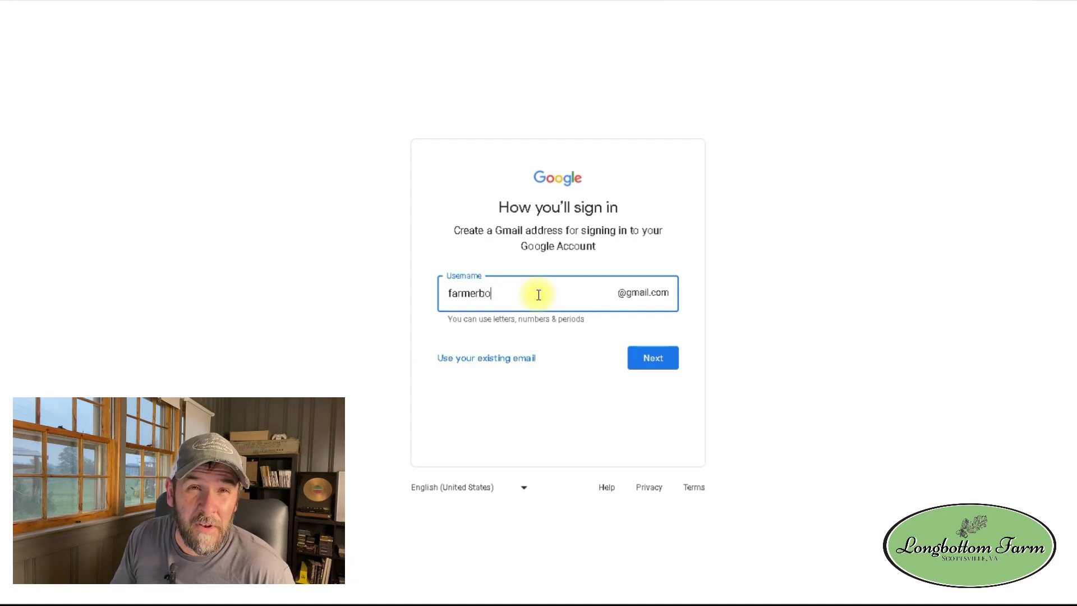
type("b12345")
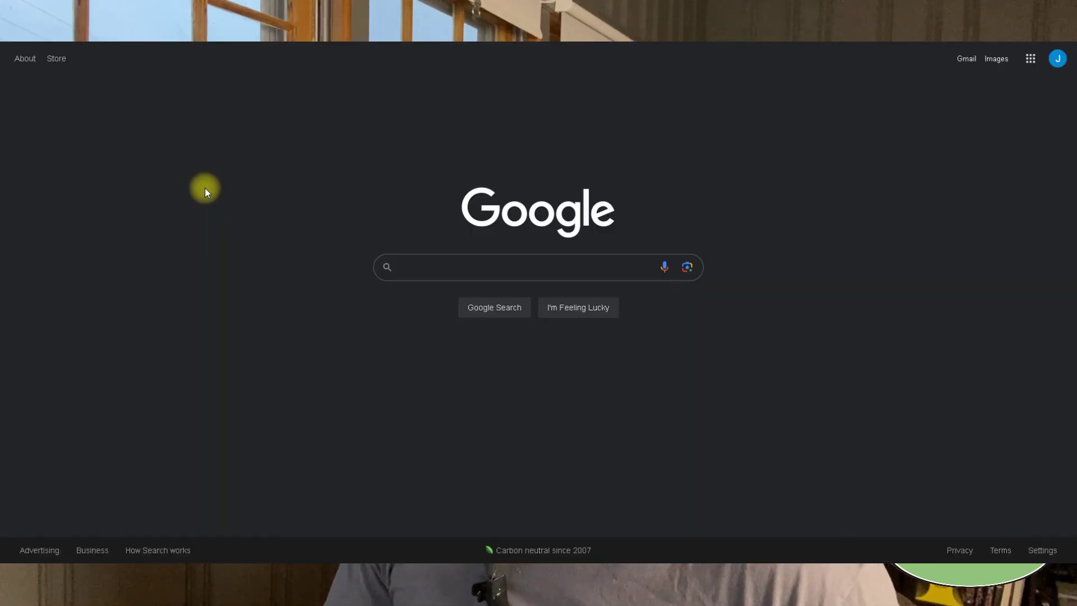
Search for Google Drive and go from the result into Drive itself
left_click(416, 259)
type("Google Drive")
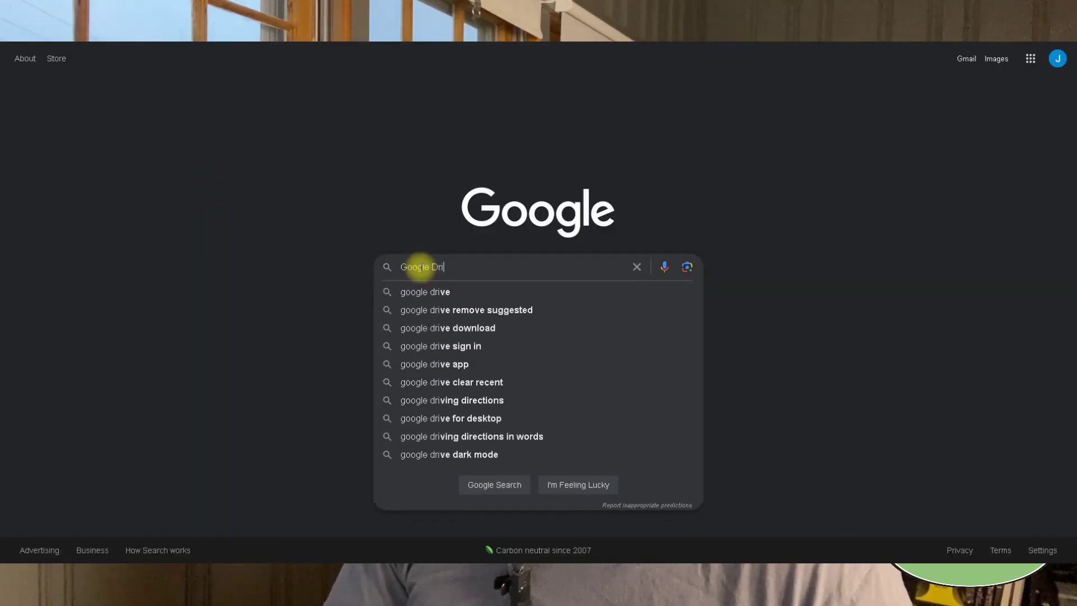
key("Return")
left_click(173, 181)
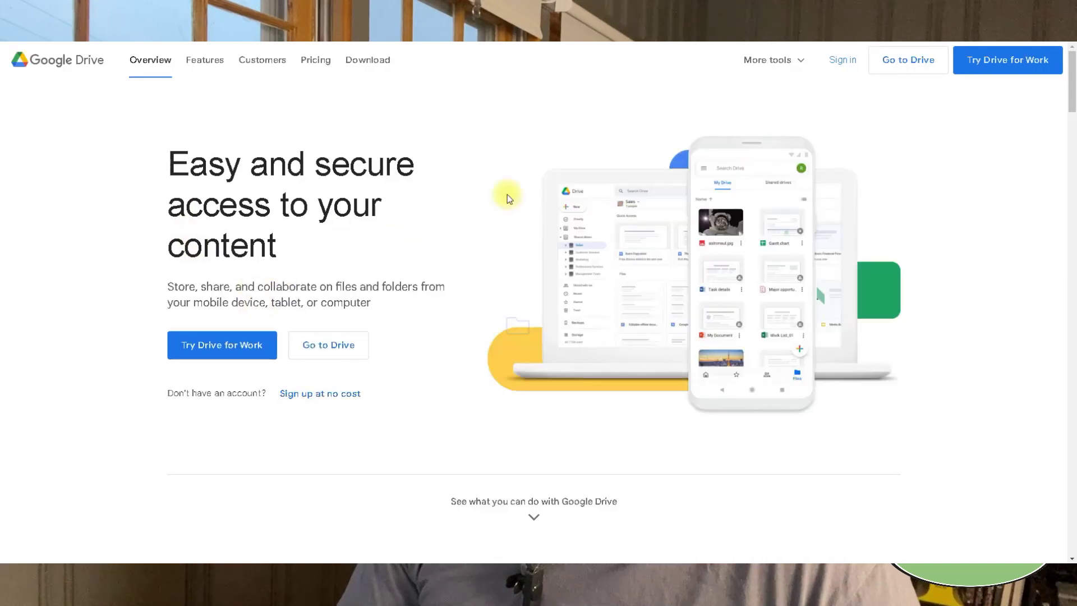
left_click(899, 71)
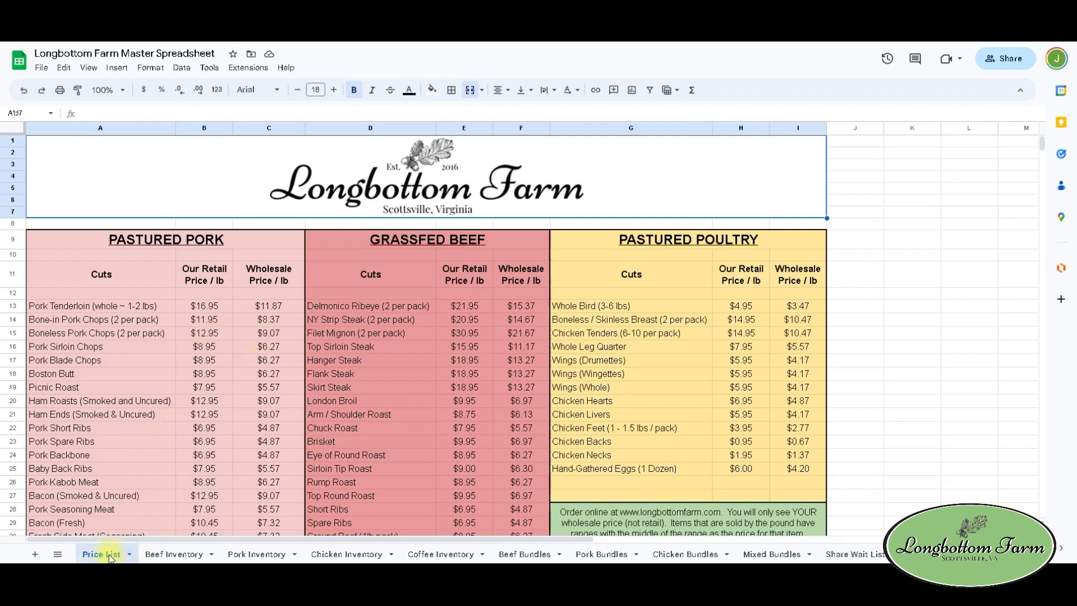
left_click(180, 555)
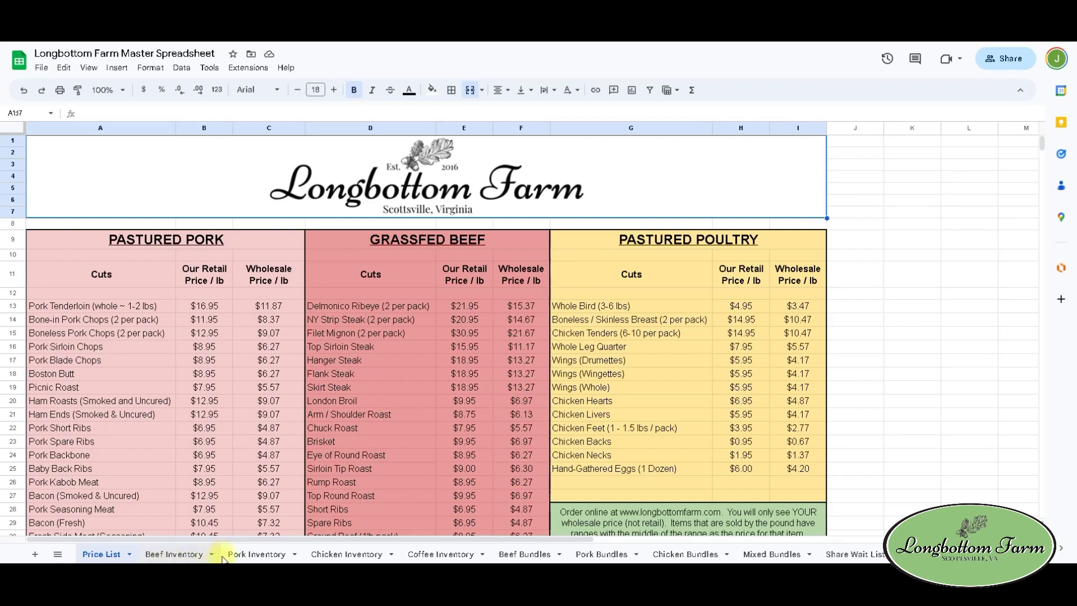
left_click(260, 555)
left_click(344, 554)
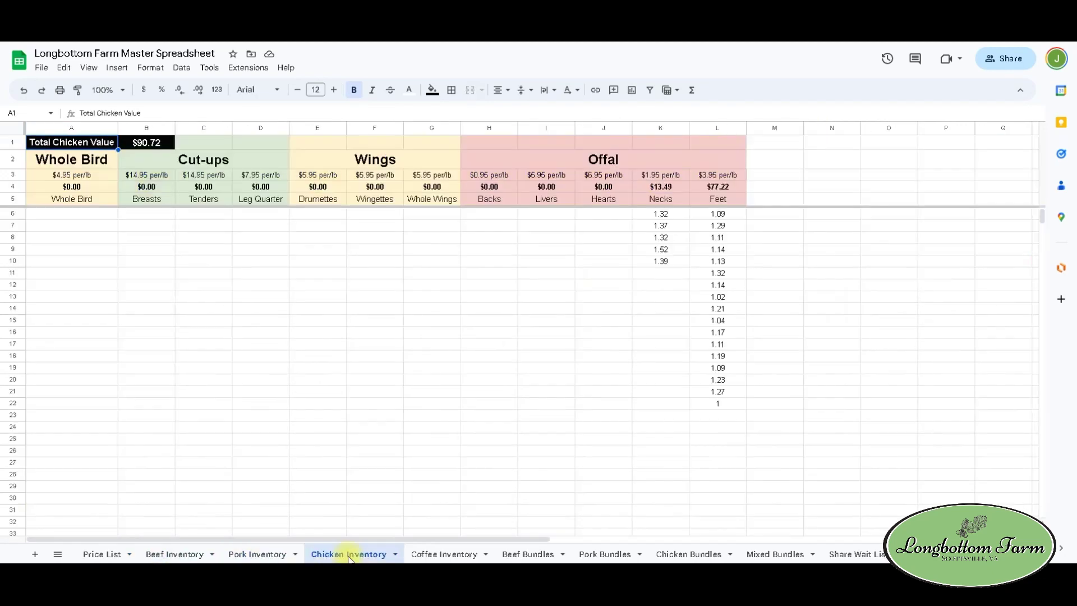
left_click(105, 555)
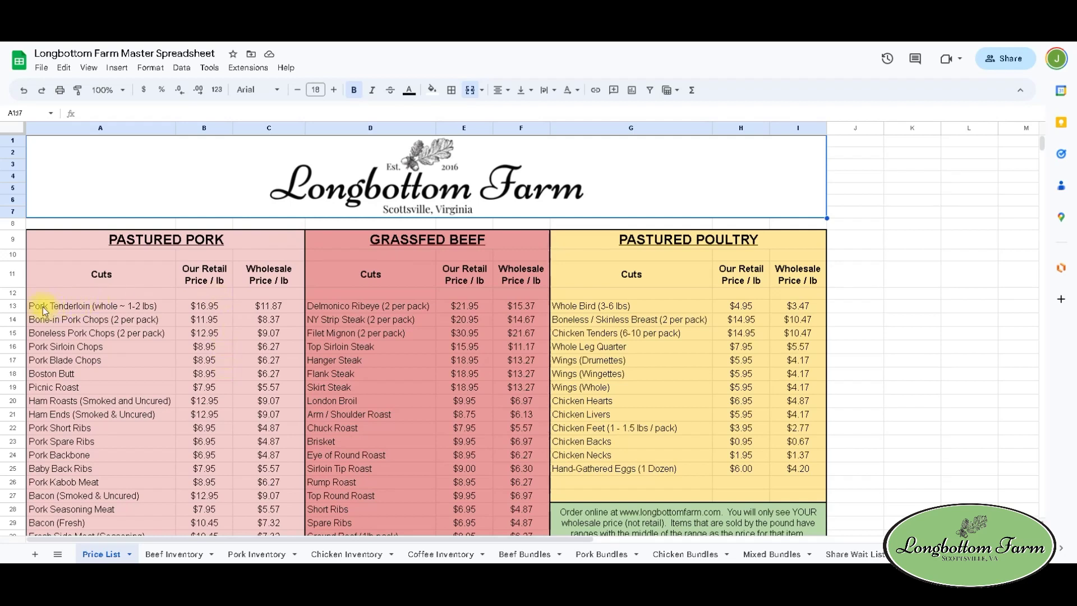
left_click(210, 308)
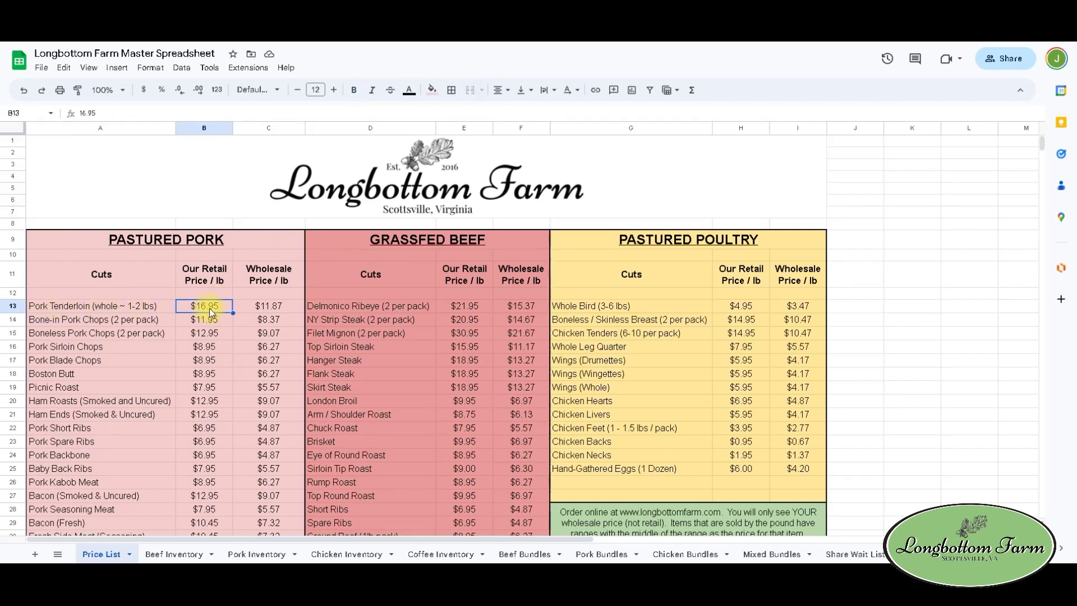
key("Return")
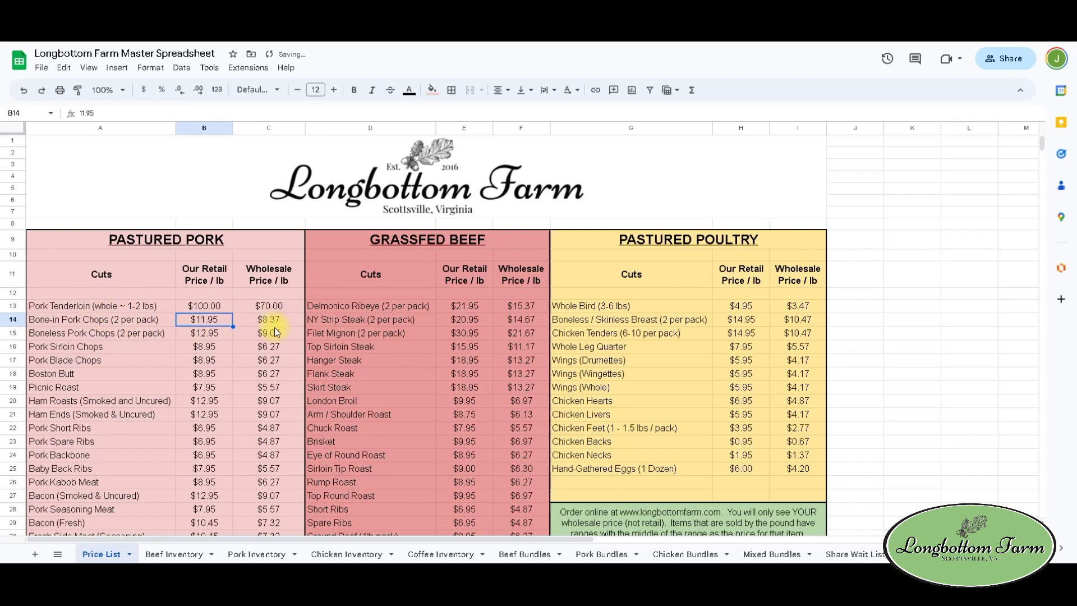
left_click(212, 309)
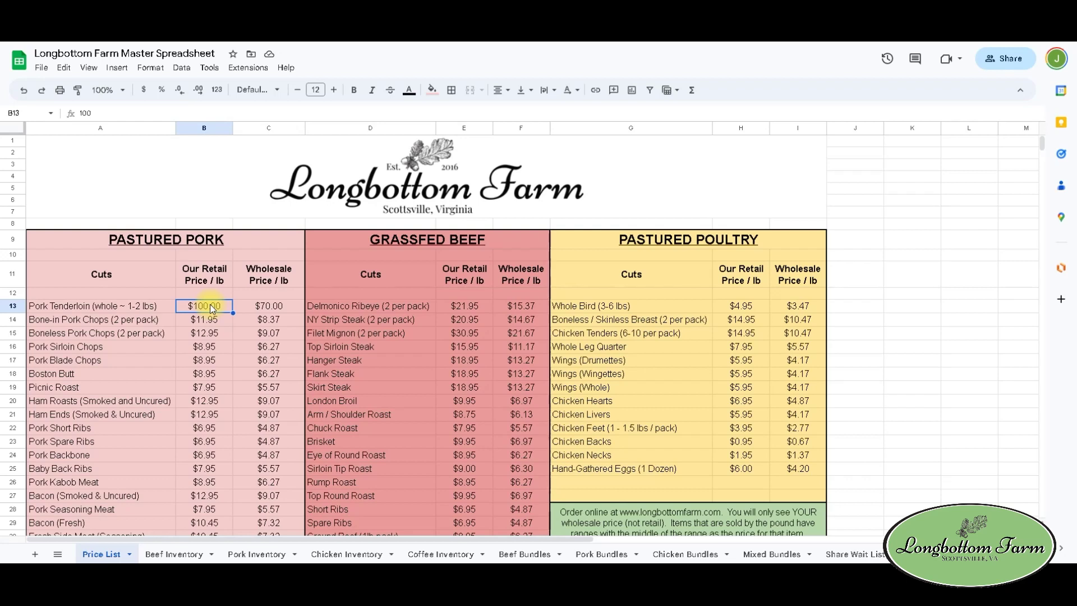
type("16.95")
left_click(220, 351)
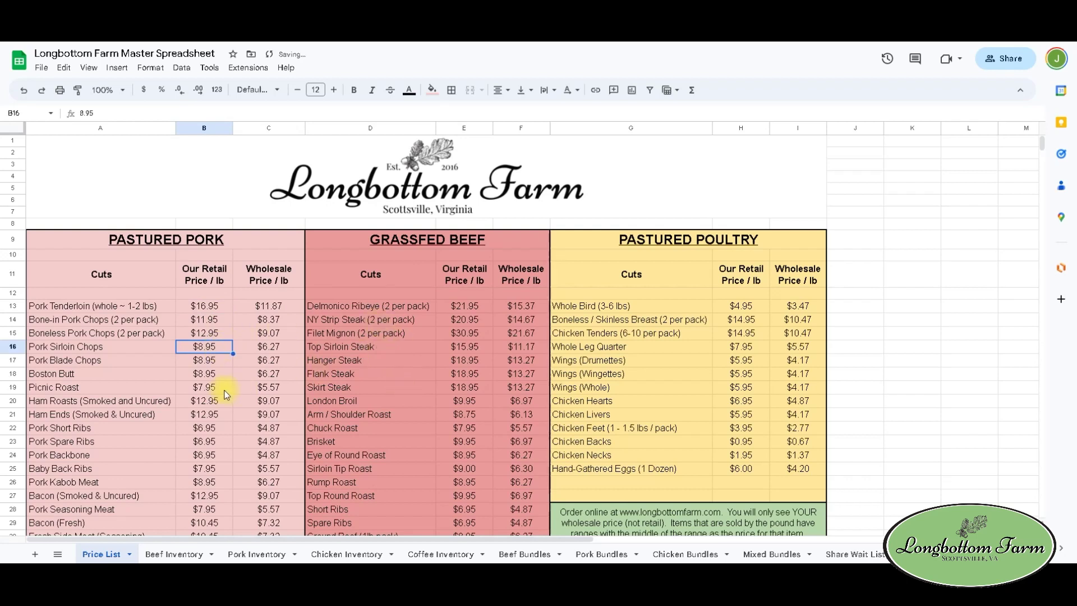
scroll(547, 364, "down", 1)
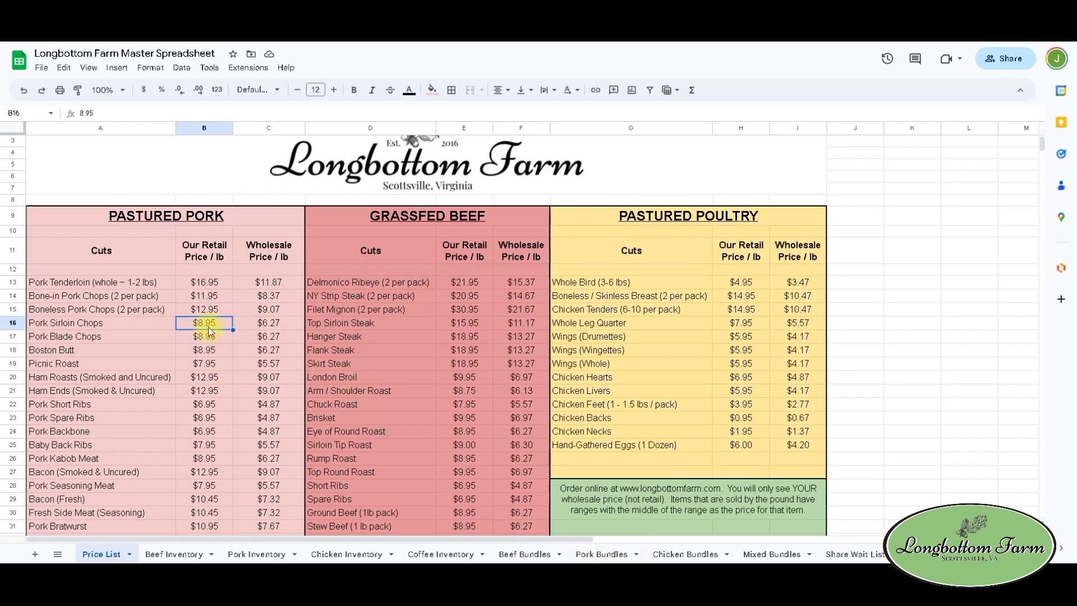
left_click(205, 282)
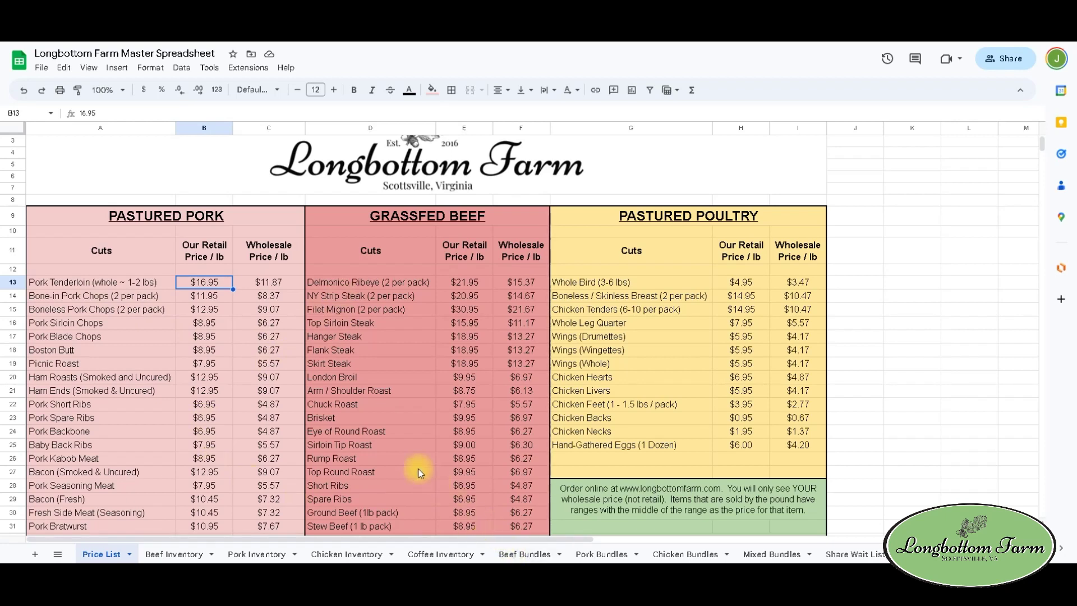
Switch to Beef Inventory, check the B1 Total Beef Value formula, and scroll to Offal
left_click(170, 556)
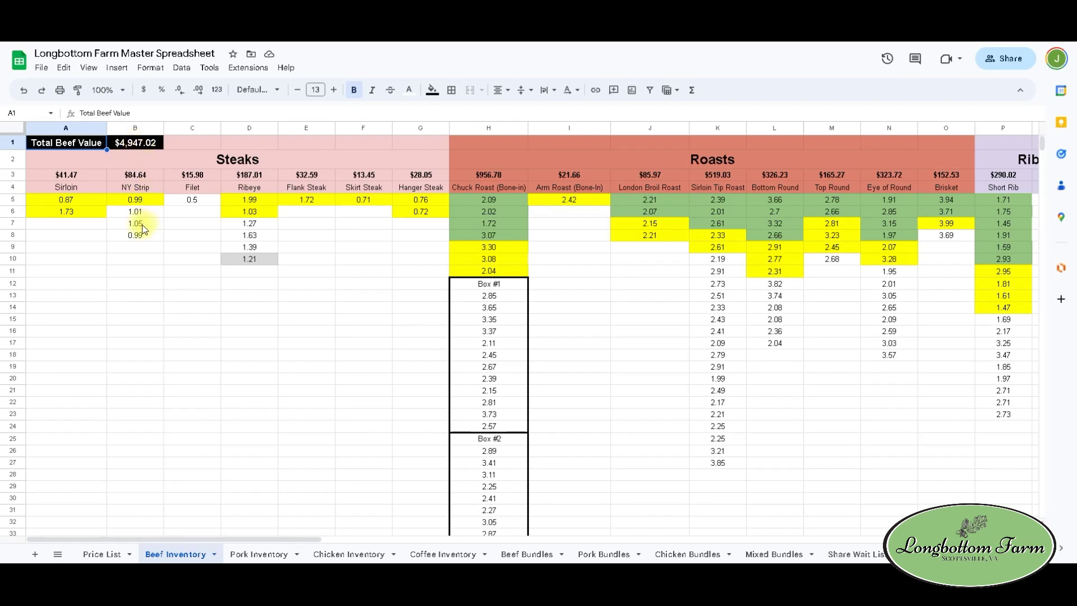
left_click(128, 144)
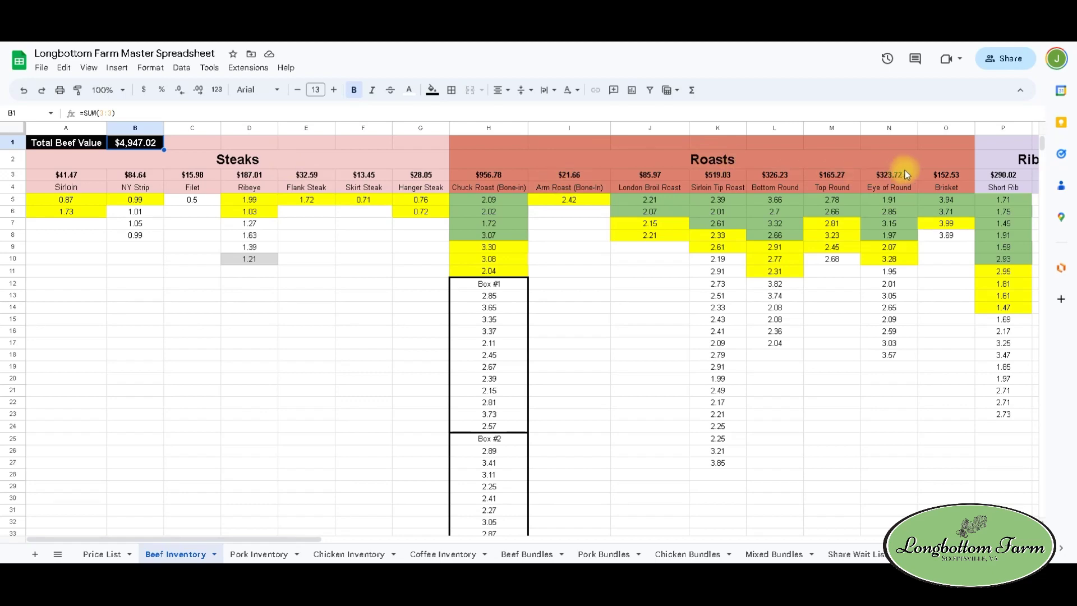
left_click_drag(285, 539, 576, 521)
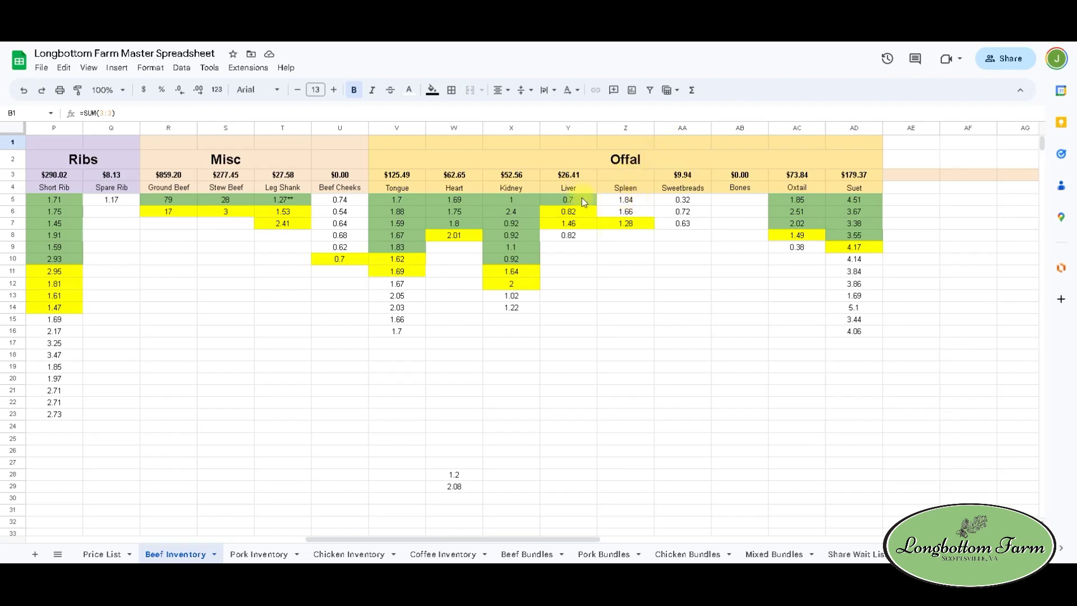
left_click_drag(327, 537, 36, 530)
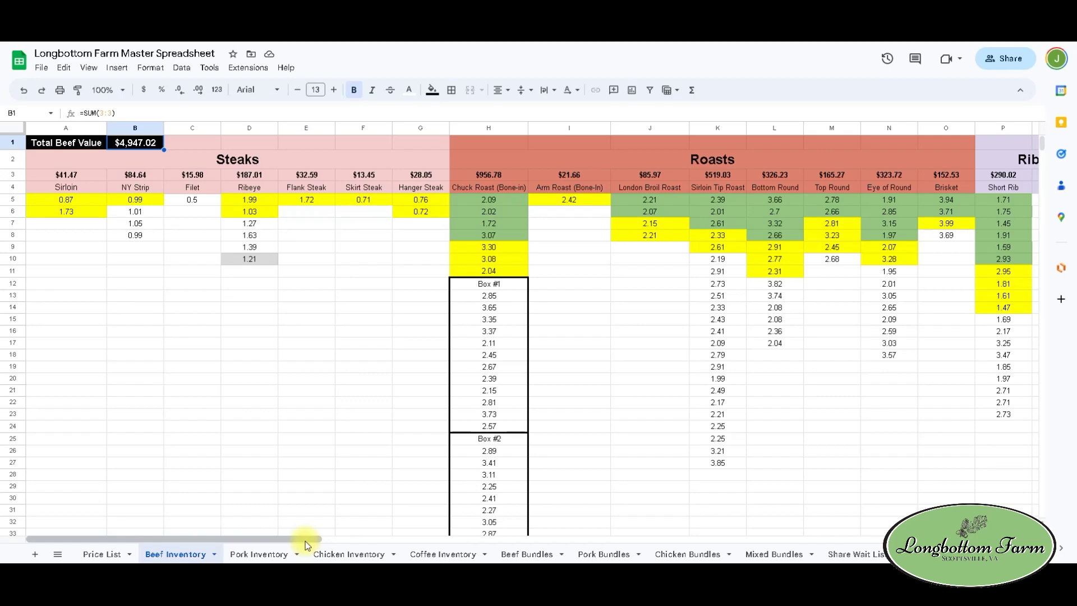
Browse the Pork, Chicken and Coffee Inventory sheets in turn
left_click(259, 555)
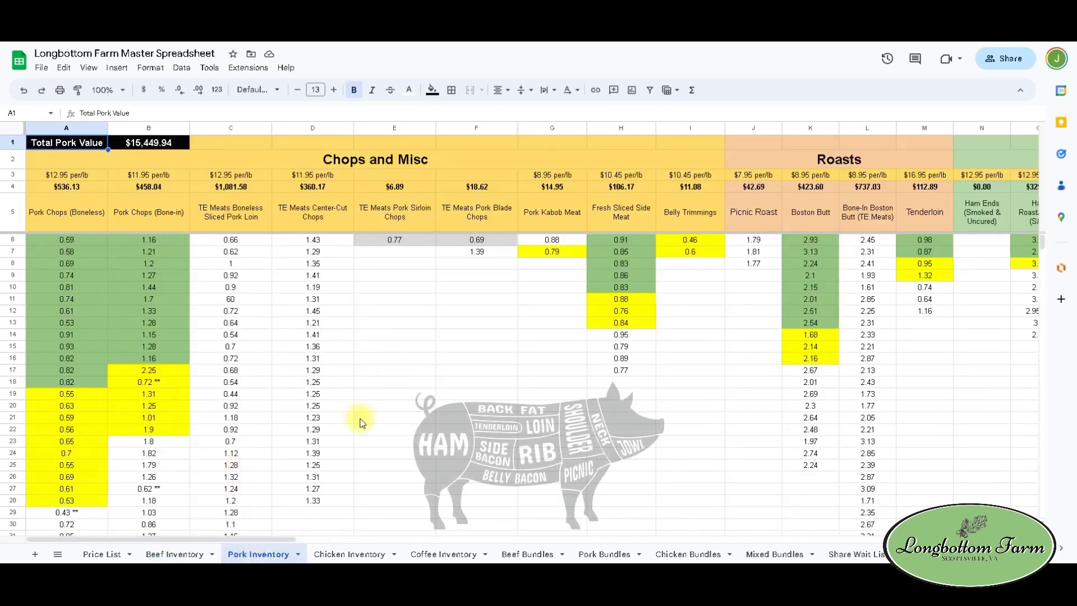
left_click_drag(250, 538, 533, 545)
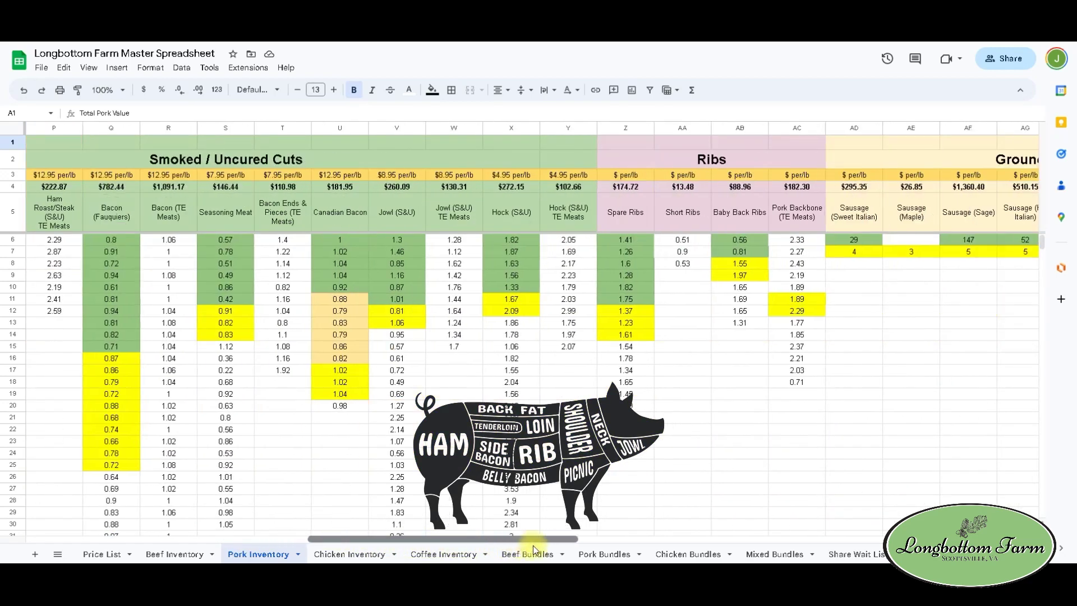
left_click(339, 554)
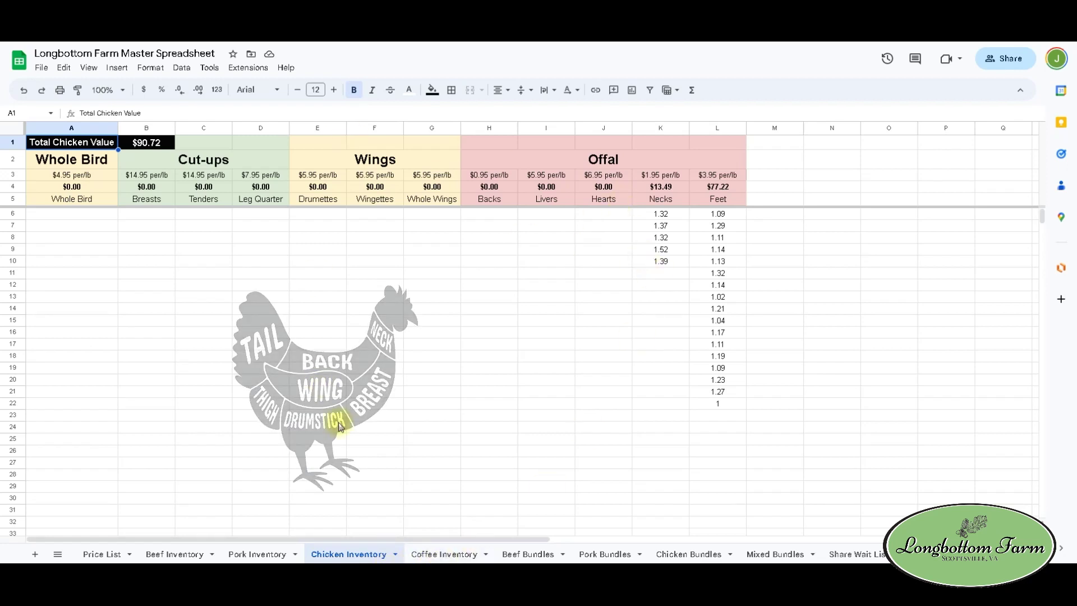
left_click(436, 556)
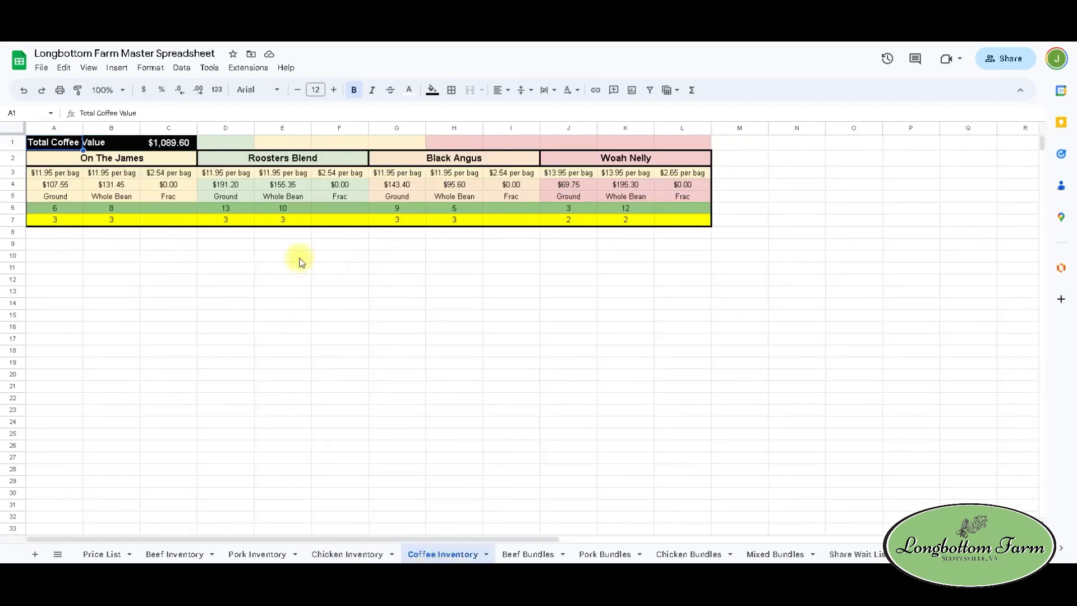
On Beef Bundles, scroll to the Grill Beef Box and inspect D49's formula =D47*(1-D48)
left_click(522, 555)
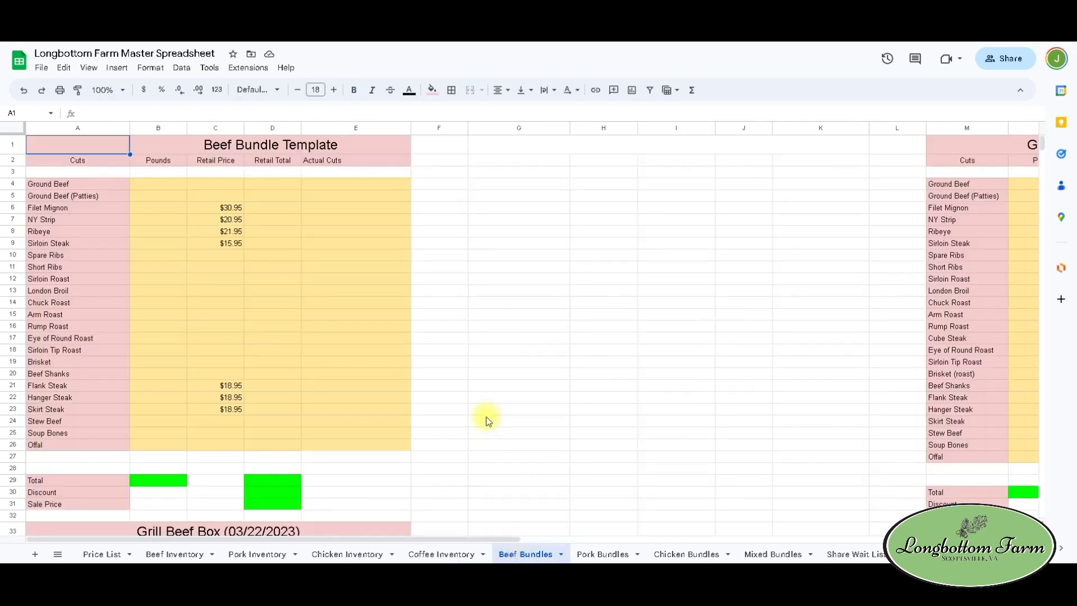
scroll(482, 396, "down", 5)
scroll(482, 396, "down", 2)
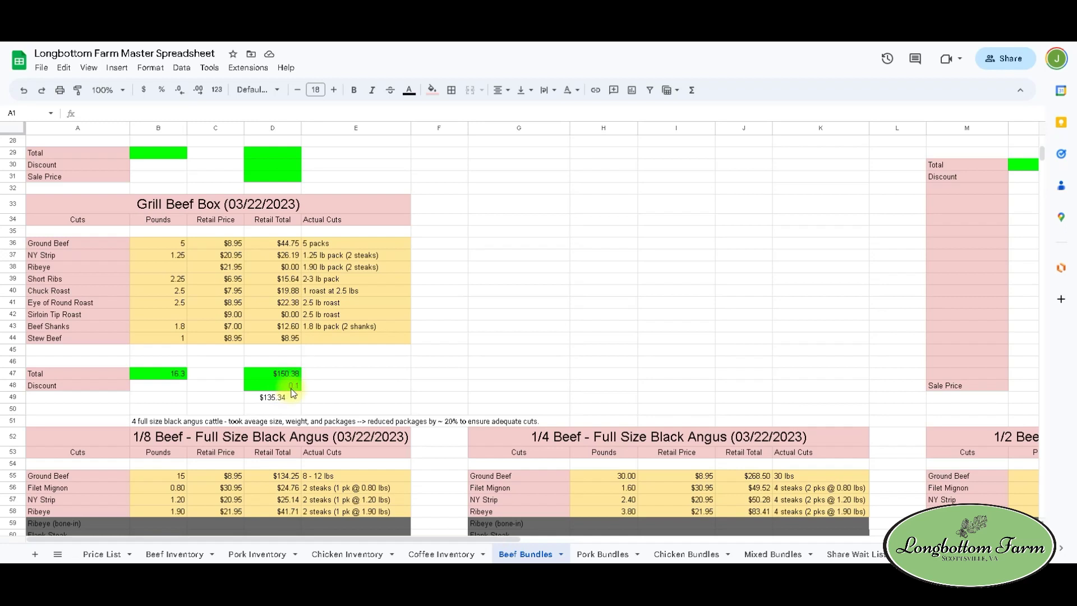
left_click(274, 399)
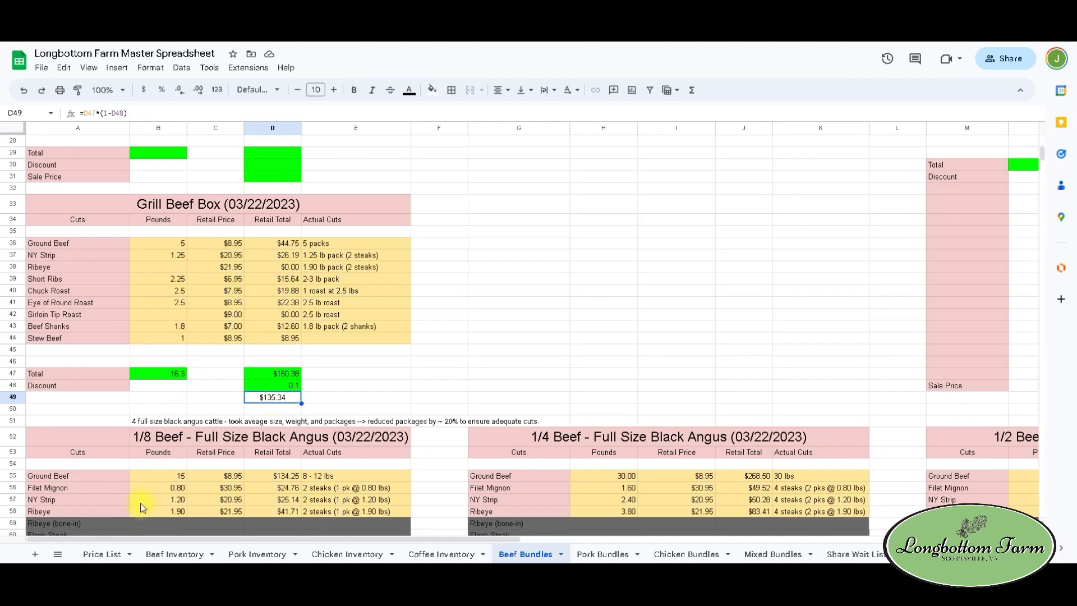
left_click(103, 556)
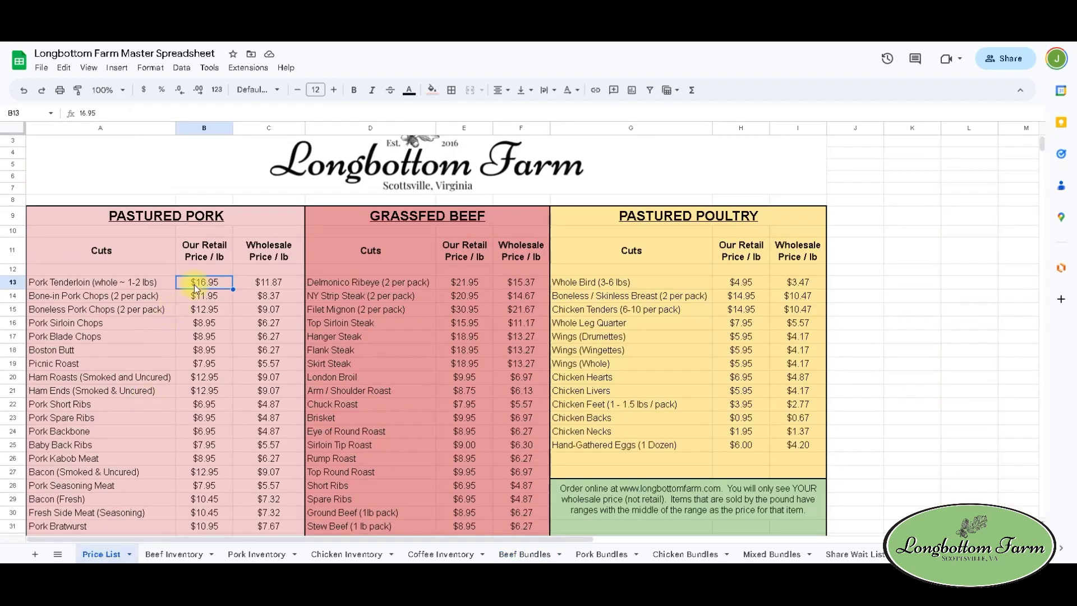
scroll(342, 398, "down", 3)
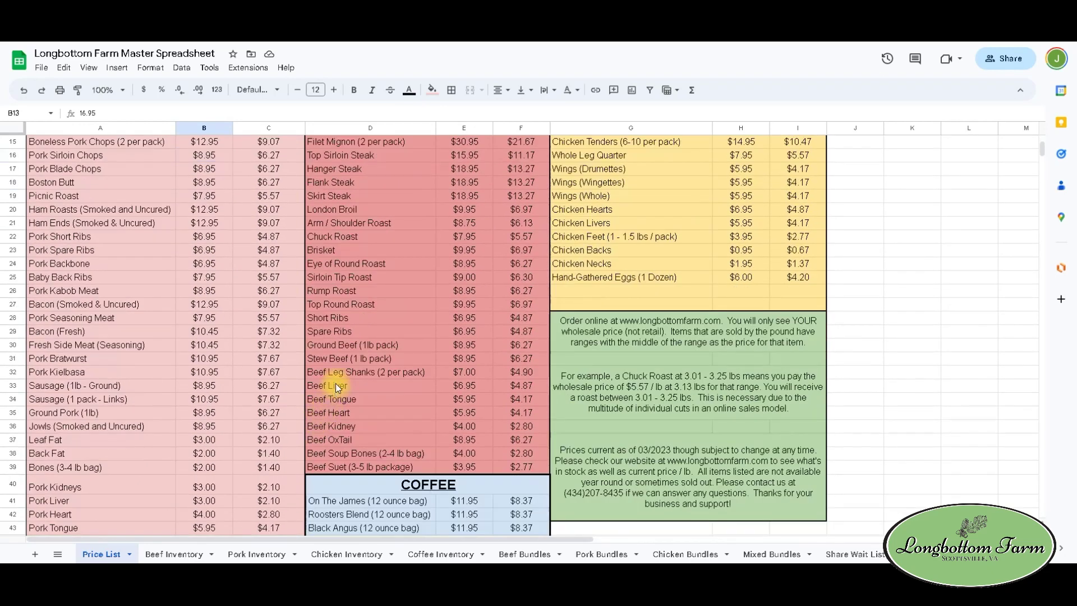
left_click(467, 346)
type("100")
key("Return")
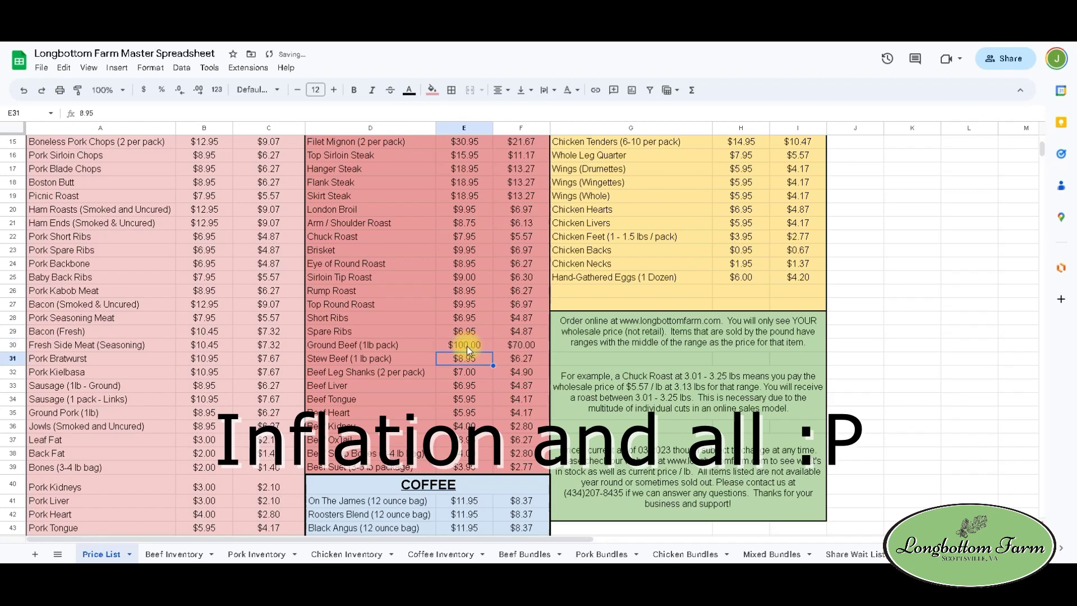
left_click(525, 554)
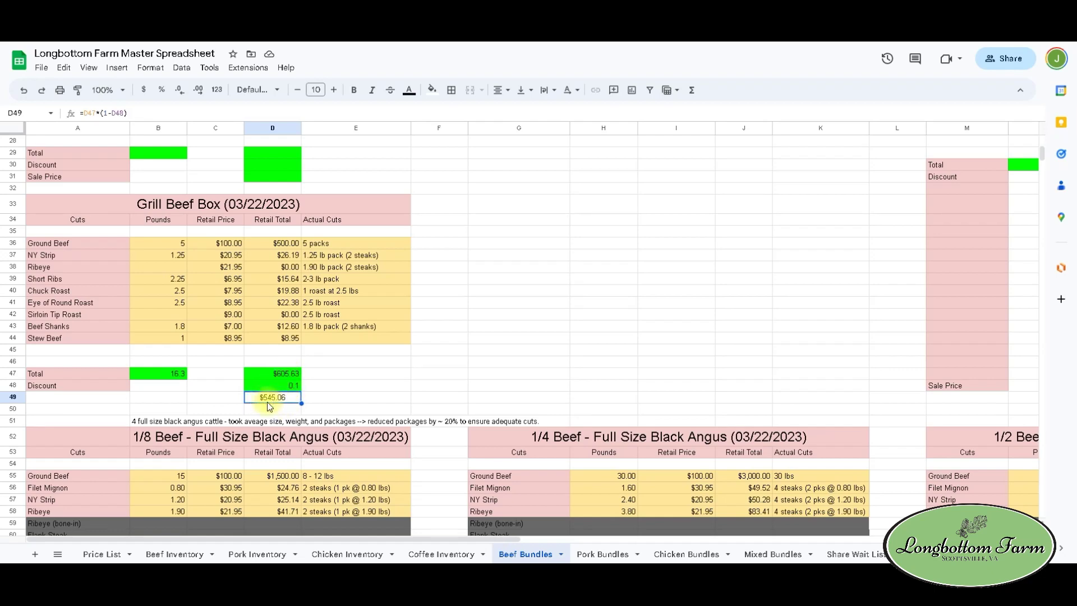
left_click(104, 554)
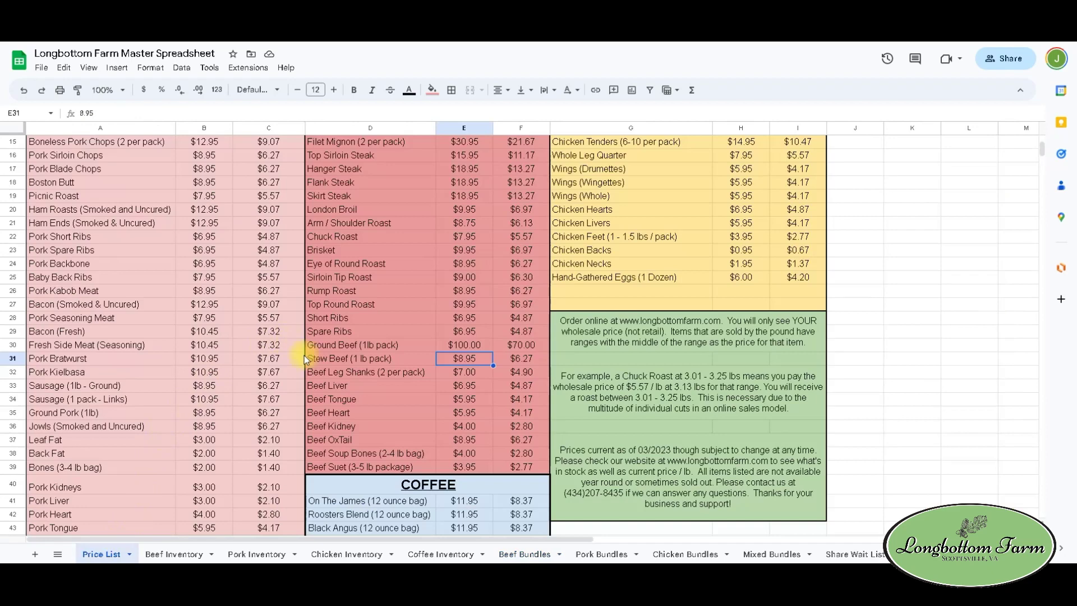
left_click(467, 344)
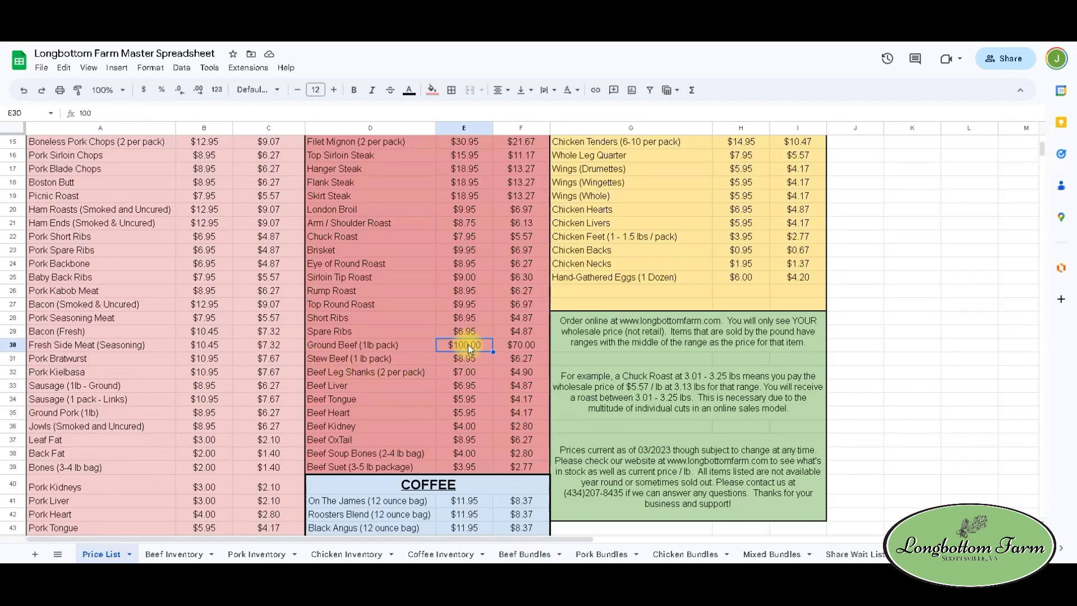
type("8.95")
key("Return")
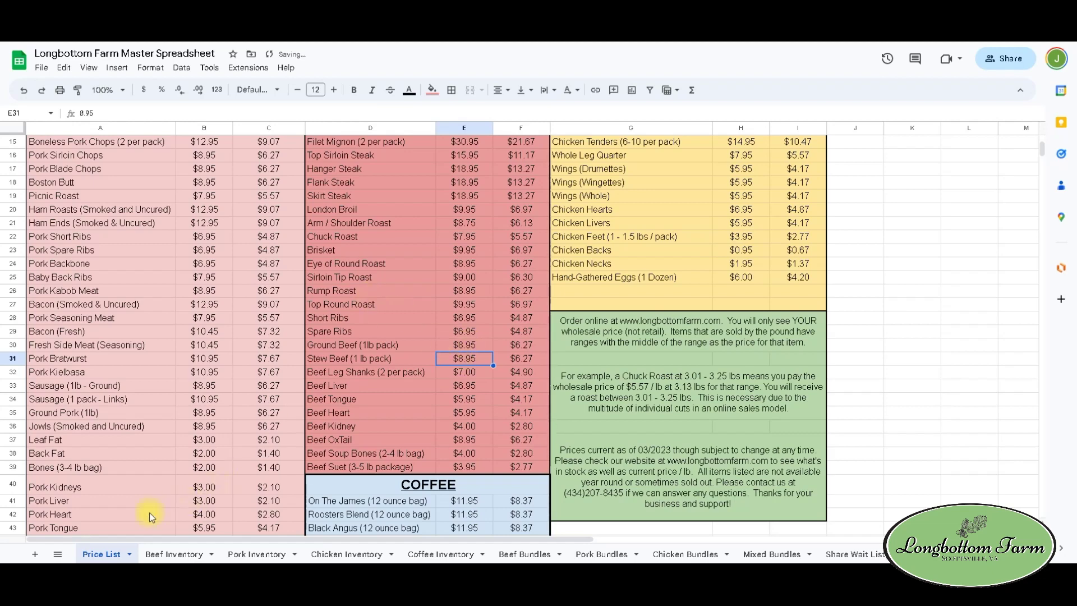
left_click(510, 553)
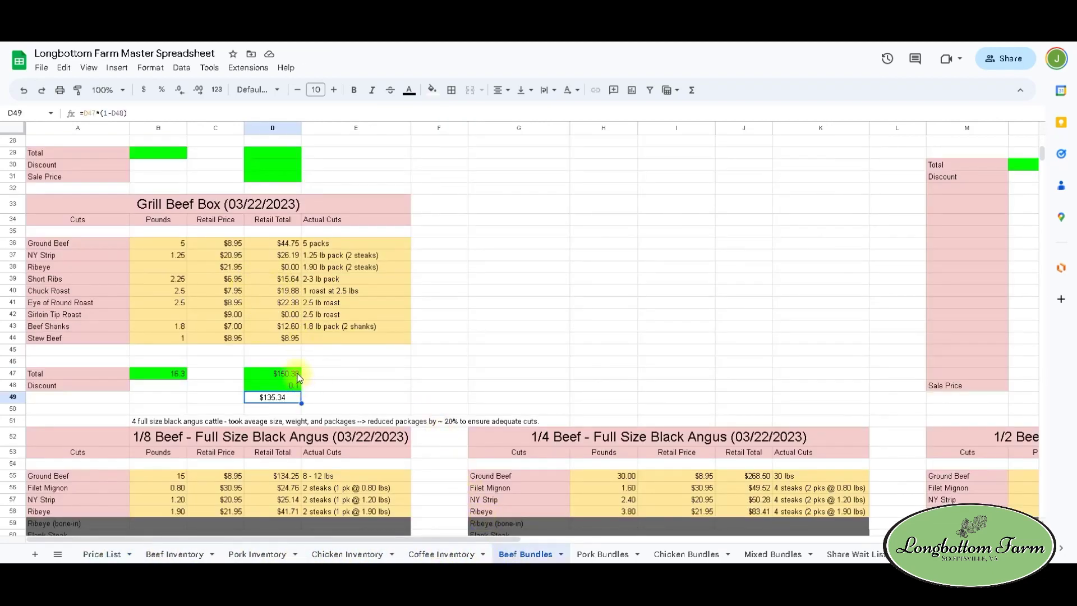
Switch to Beef Inventory and scroll through its cut-weight columns
left_click(184, 556)
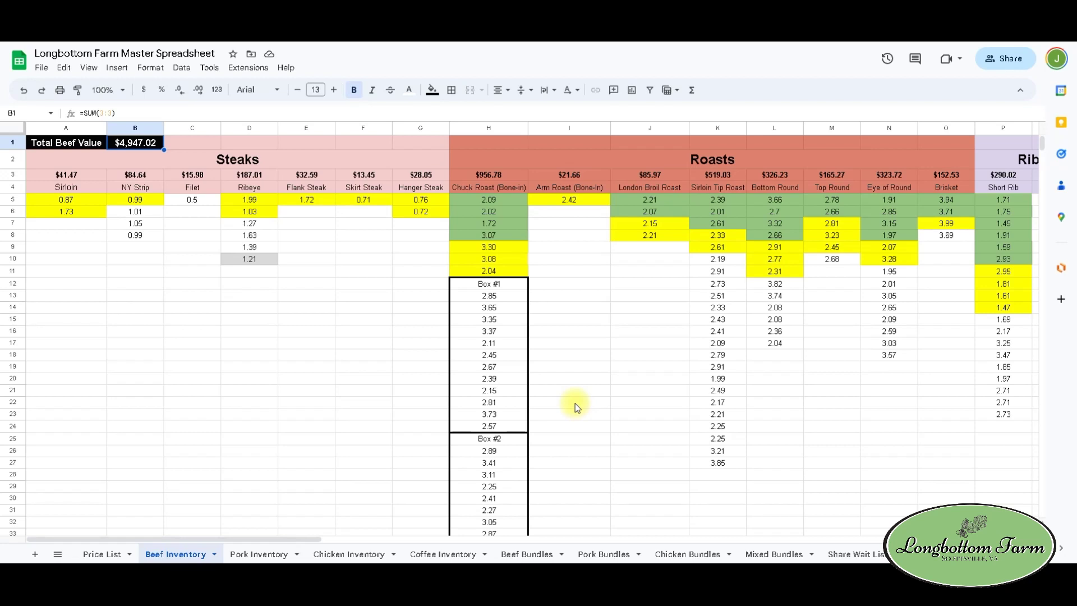
left_click_drag(268, 537, 247, 523)
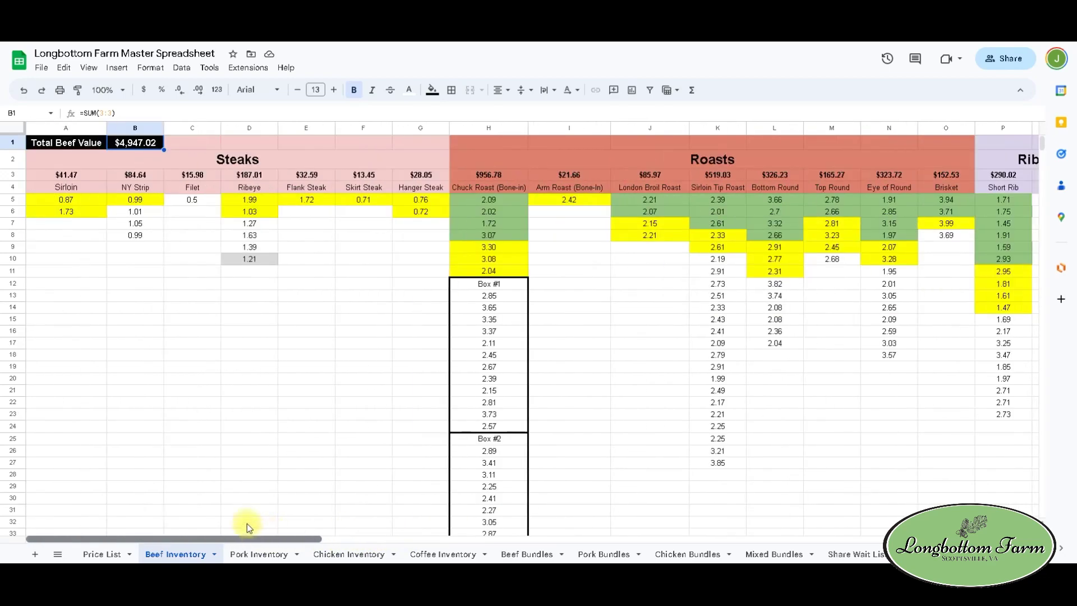
scroll(332, 396, "down", 2)
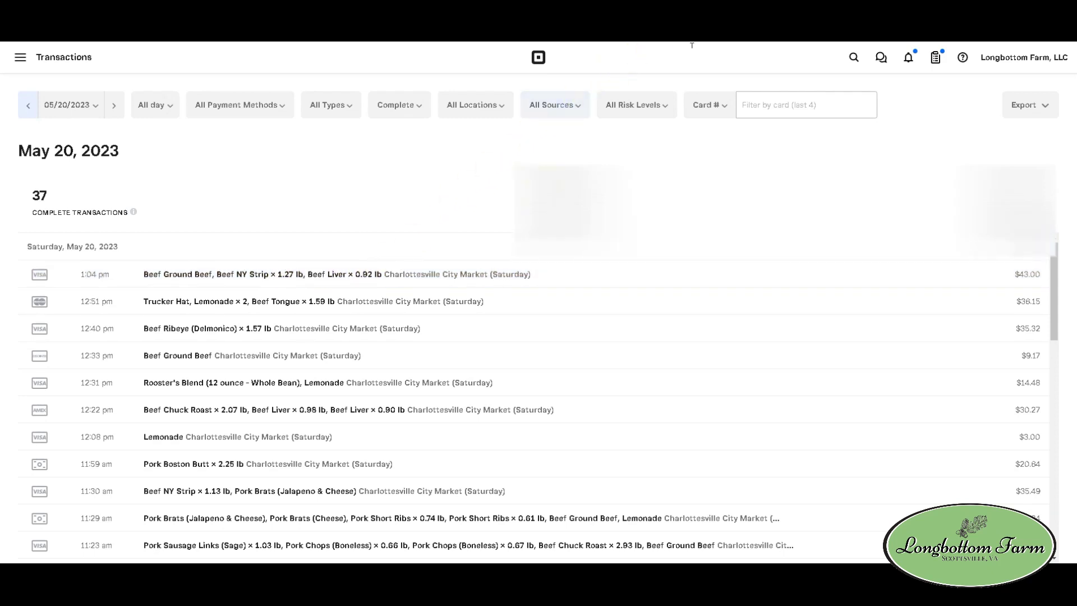
Clear the sold 1.27 NY Strip weight in B6 and move B7:B9 up into B6
key("ctrl+Tab")
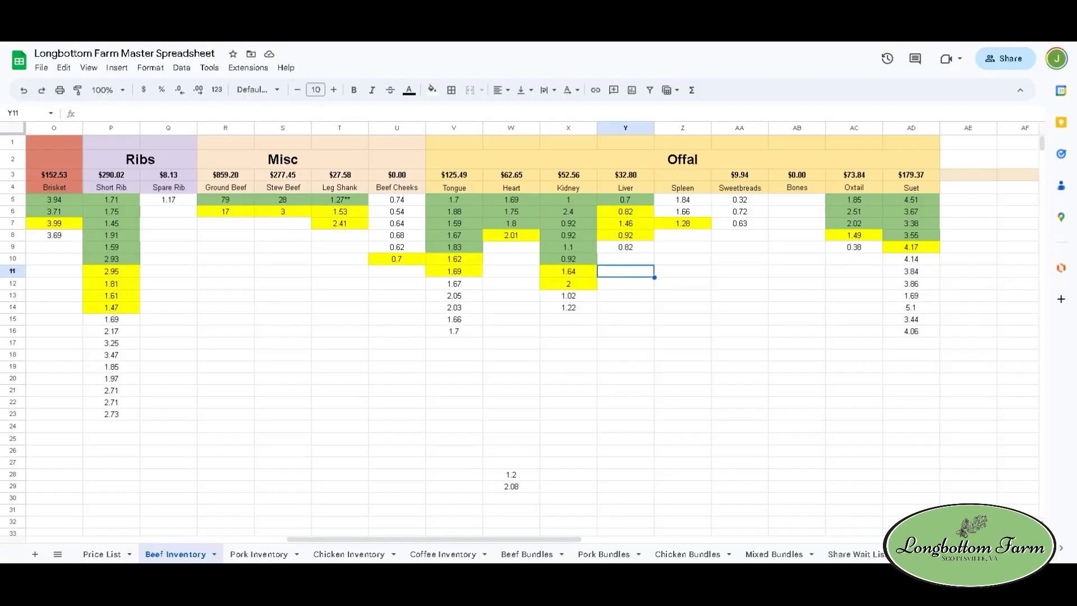
left_click_drag(348, 538, 52, 537)
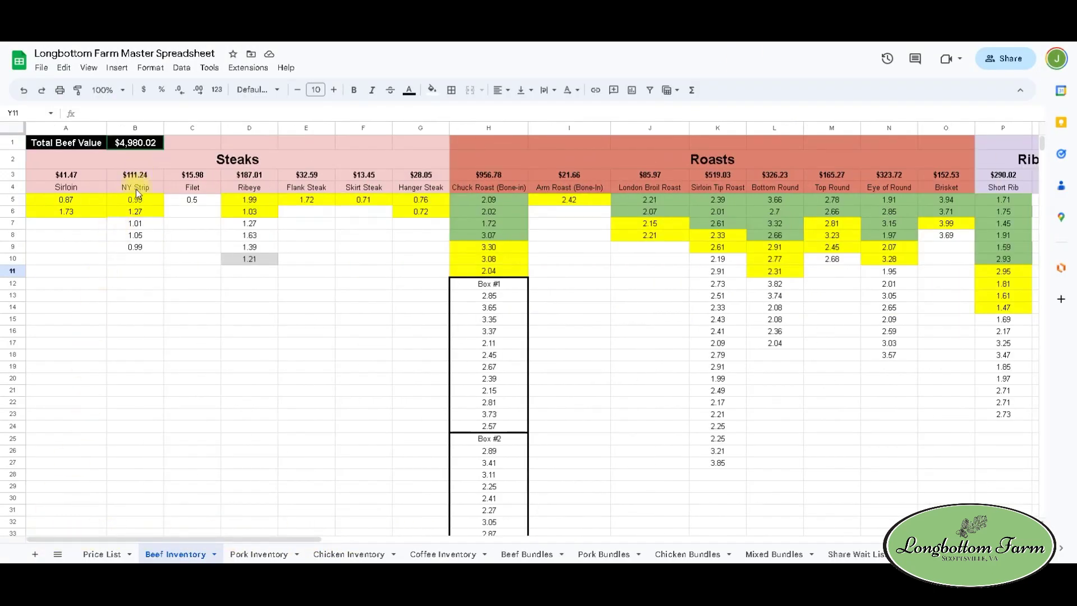
left_click(138, 210)
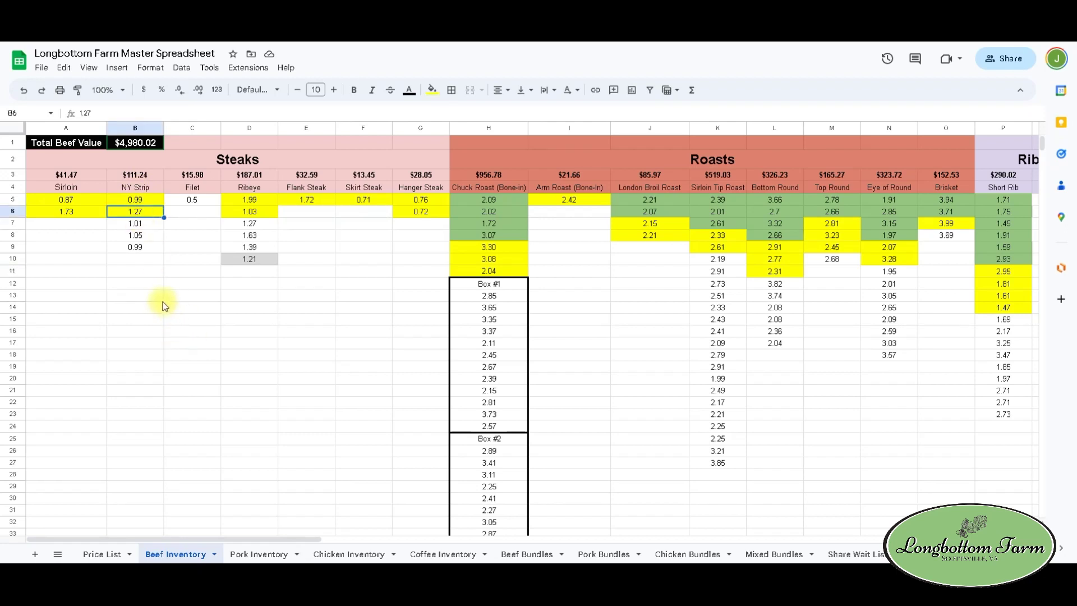
key("Delete")
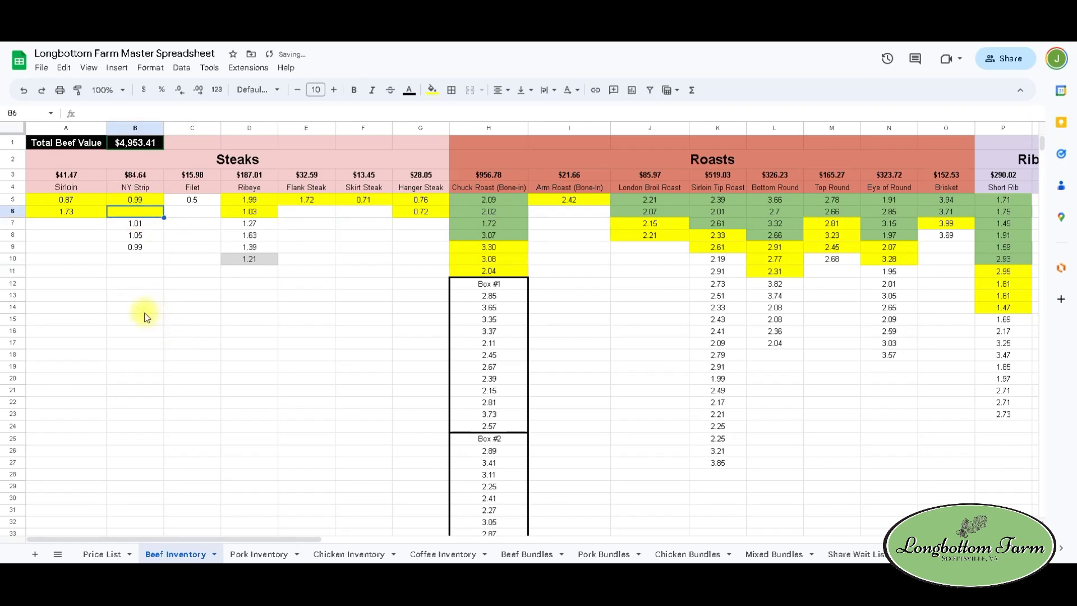
left_click_drag(138, 228, 136, 246)
key("ctrl+x")
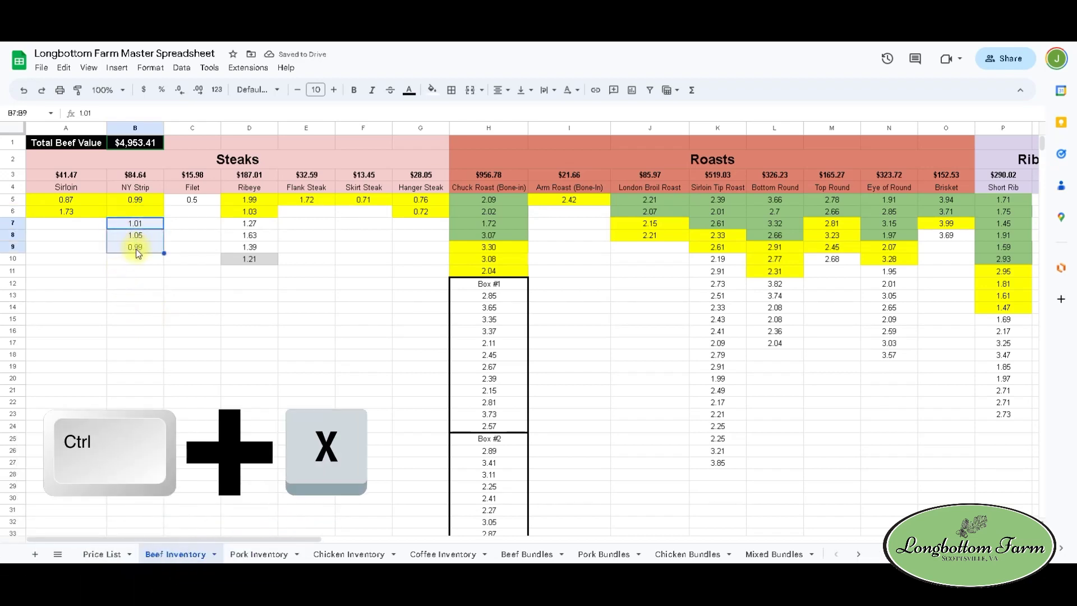
left_click(141, 213)
key("ctrl+v")
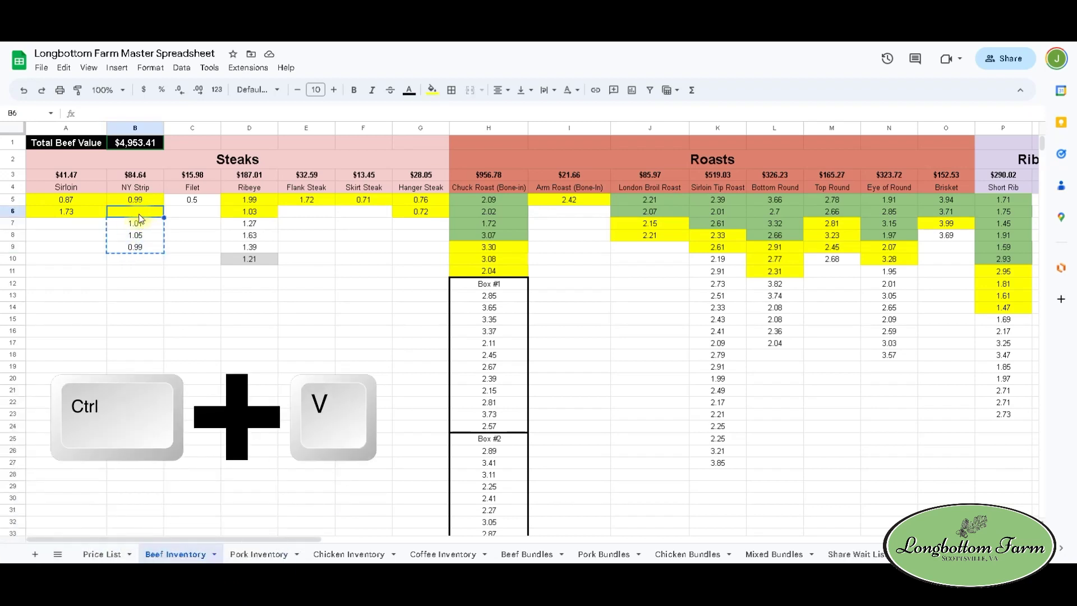
left_click(140, 259)
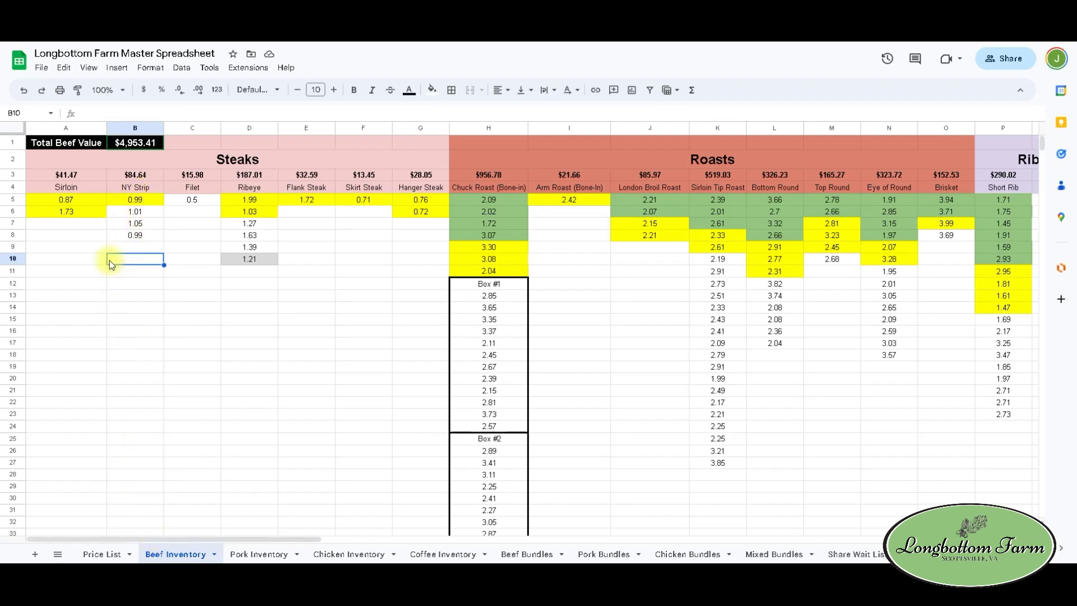
Clear the sold 0.92 Liver weight in Y8 and move 0.82 up from Y9
left_click_drag(149, 538, 400, 542)
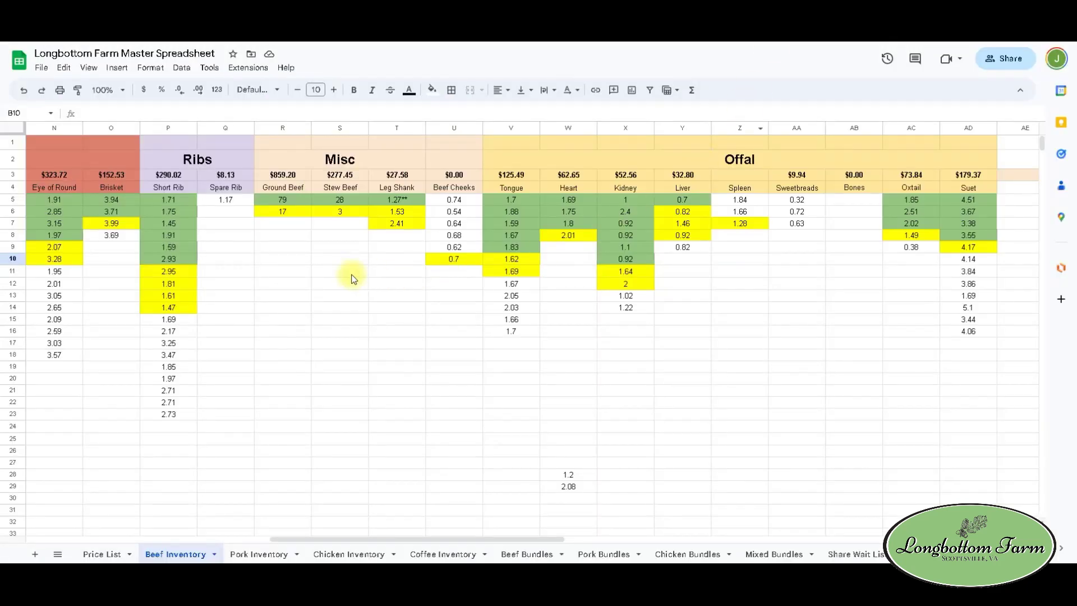
left_click_drag(288, 538, 356, 538)
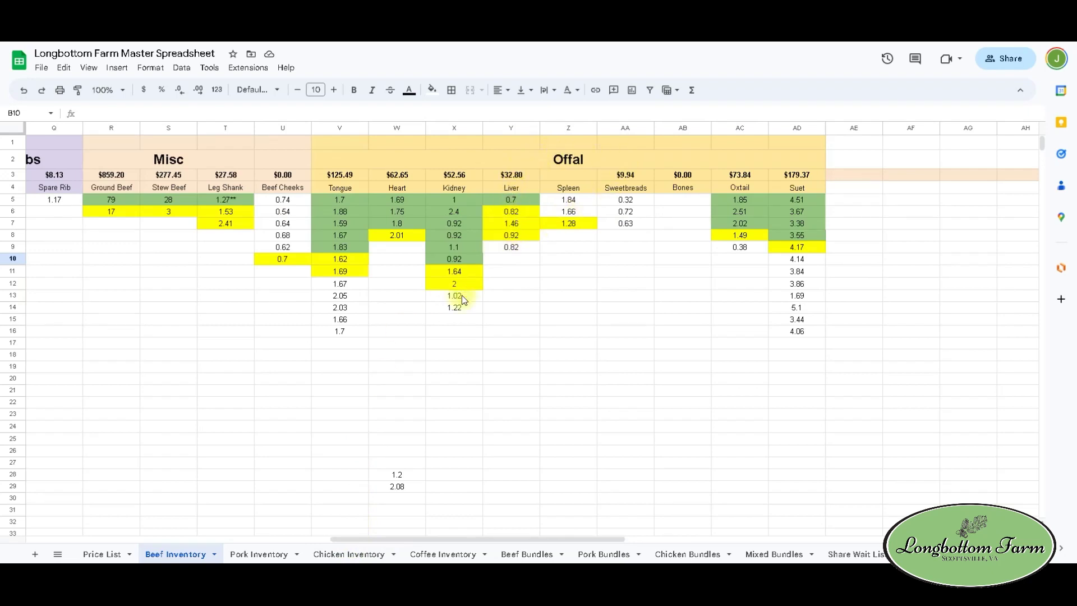
left_click(509, 237)
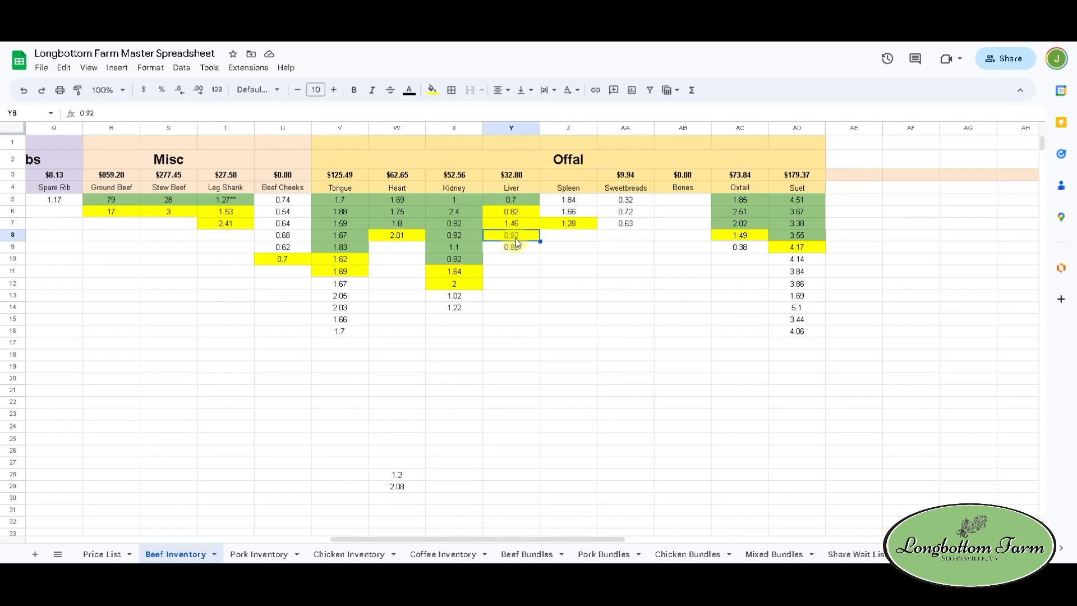
key("Delete")
left_click(511, 249)
key("ctrl+x")
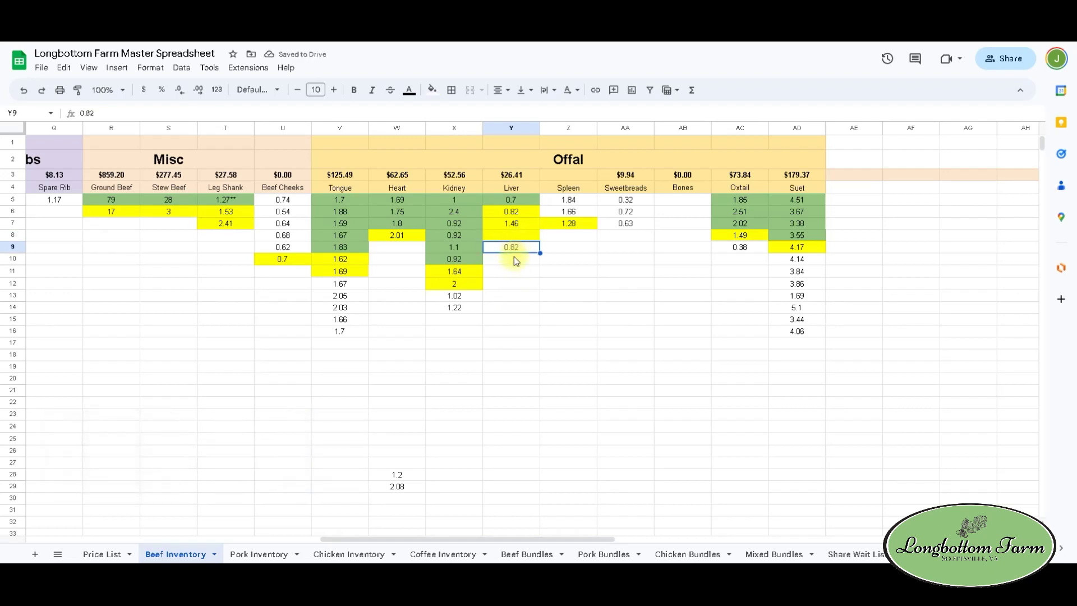
left_click(514, 237)
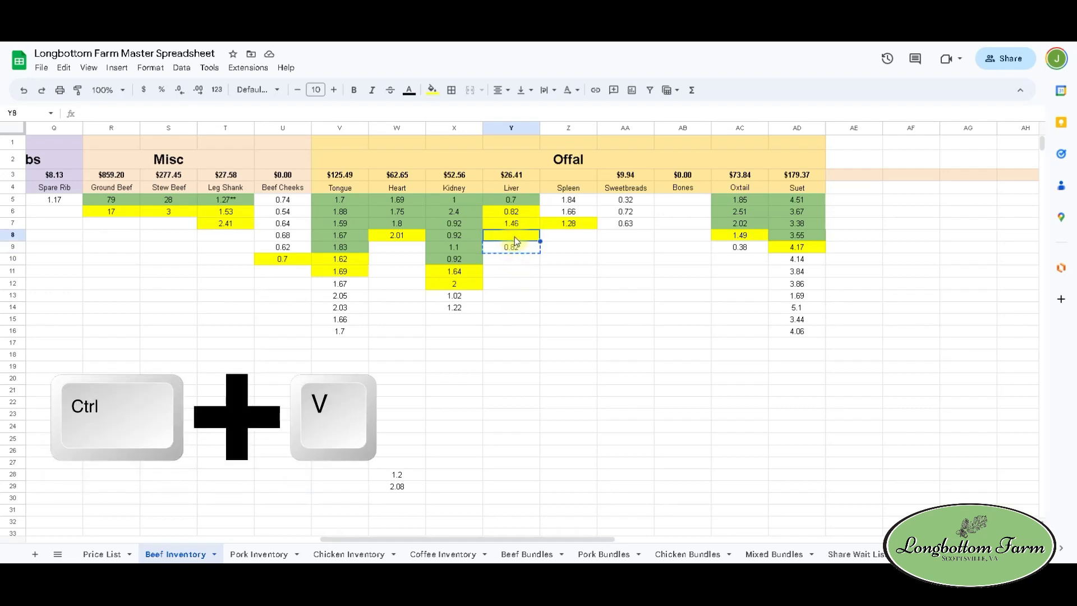
key("ctrl+v")
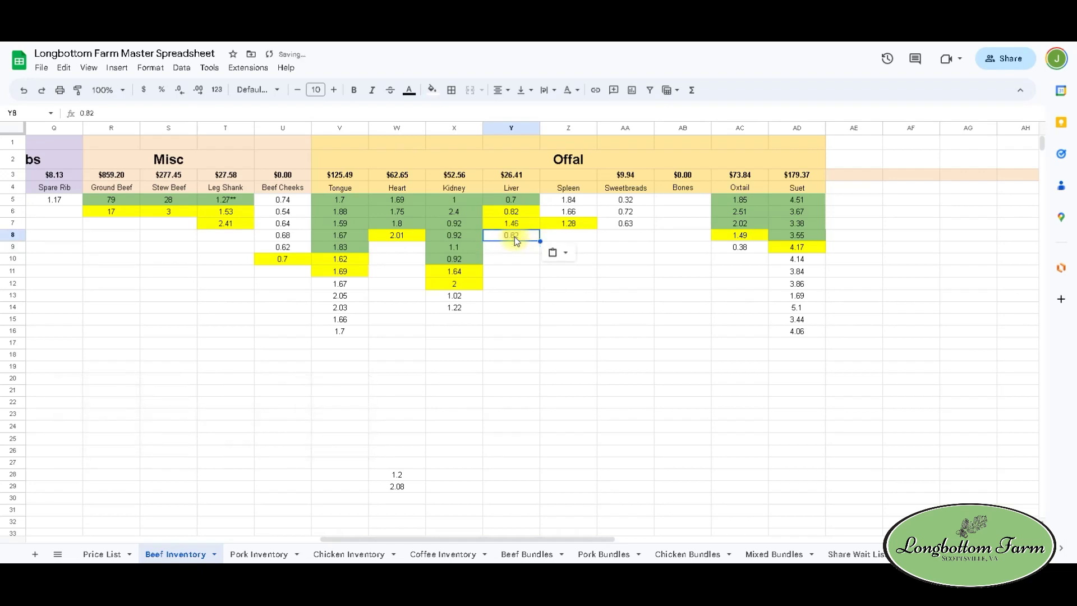
left_click(503, 273)
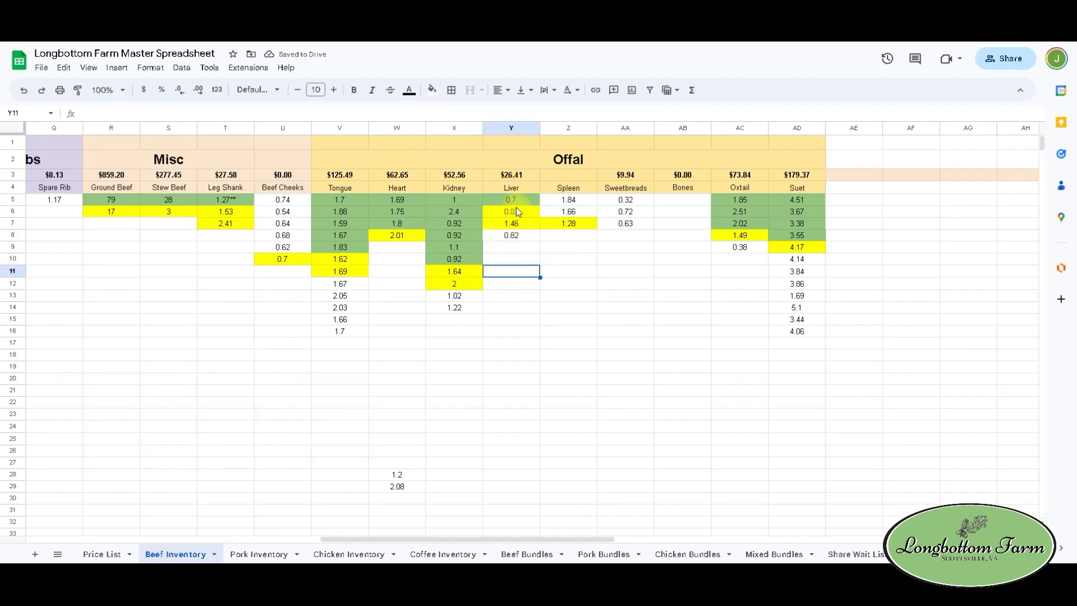
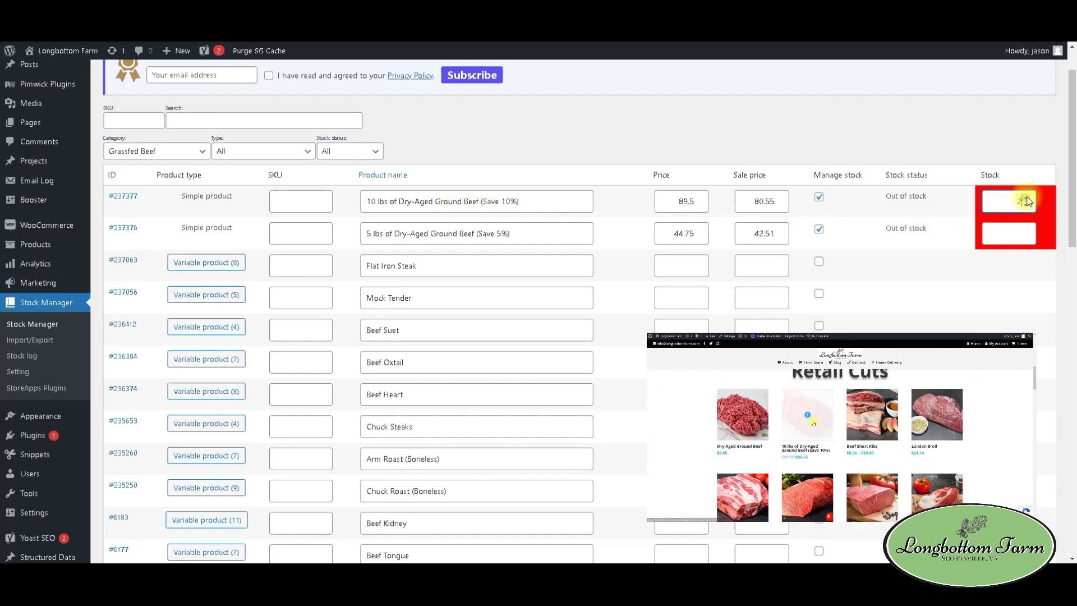
Try a stock of 2 on the 10 lbs ground beef bundle, clear it again, then expand Flat Iron Steak's eight variations
left_click(995, 295)
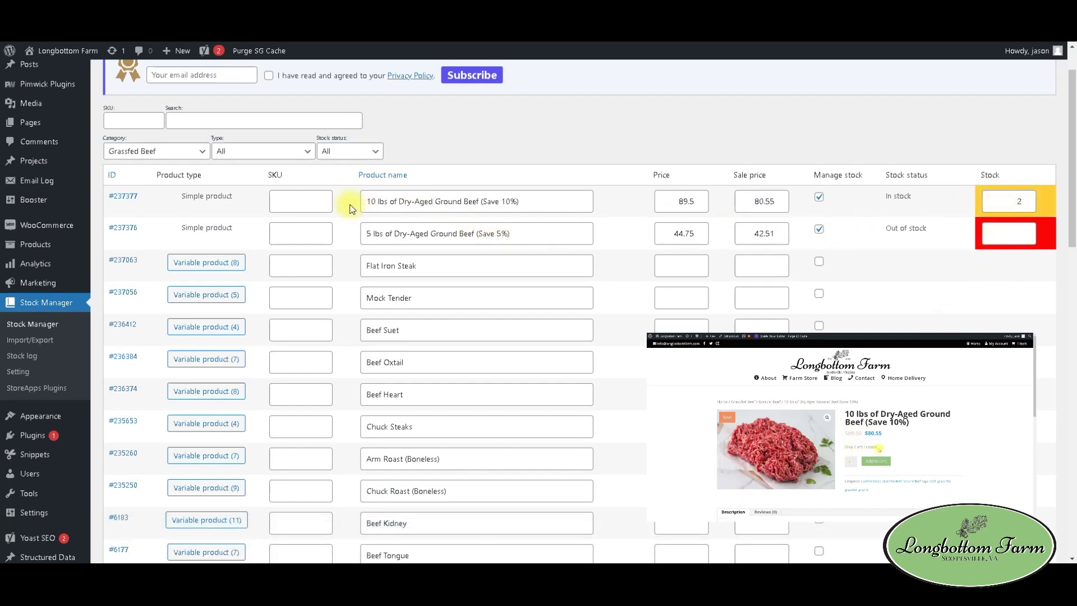
left_click(1012, 205)
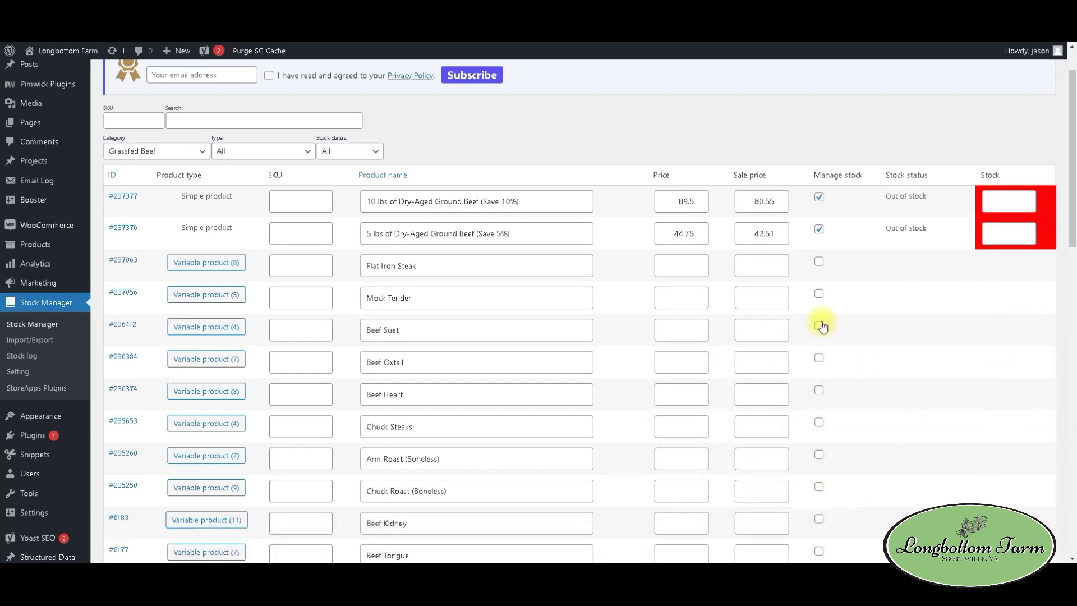
left_click(196, 265)
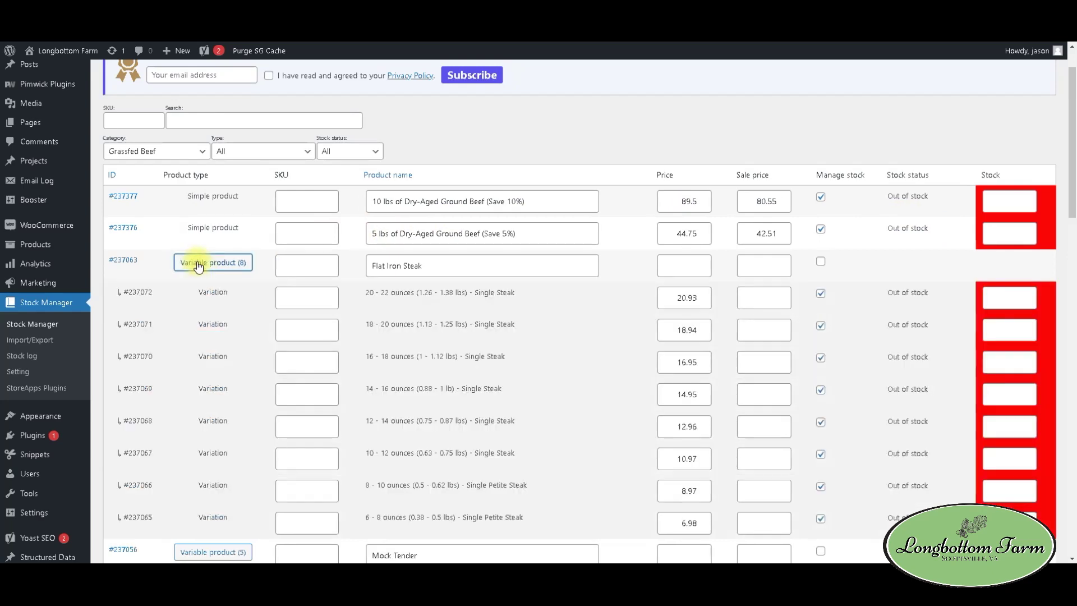
Collapse Flat Iron Steak's rows and expand Beef Heart's eight weight variations
left_click(197, 263)
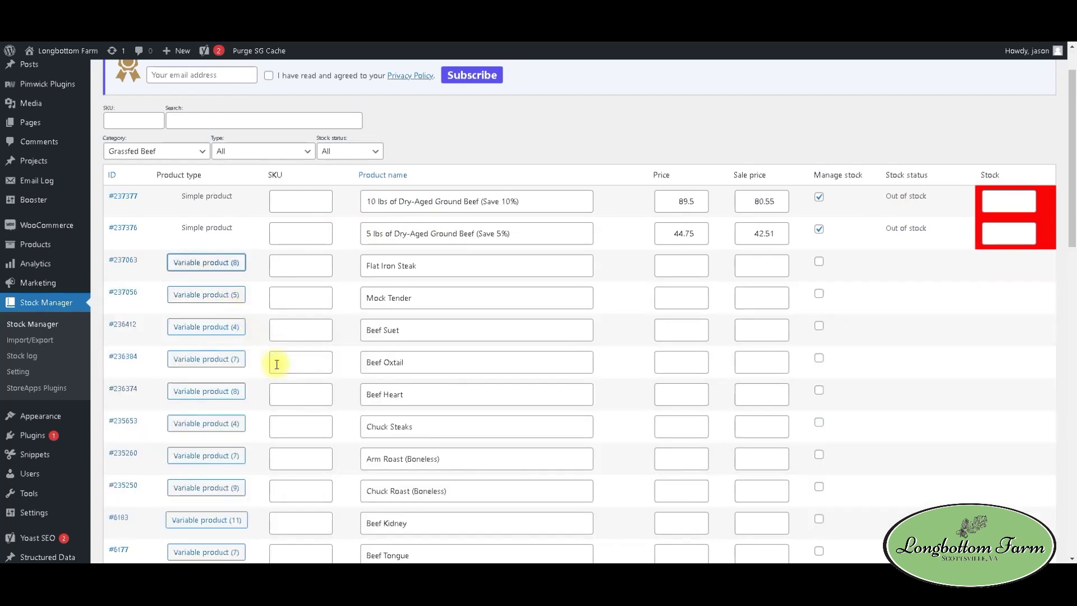
scroll(279, 384, "down", 1)
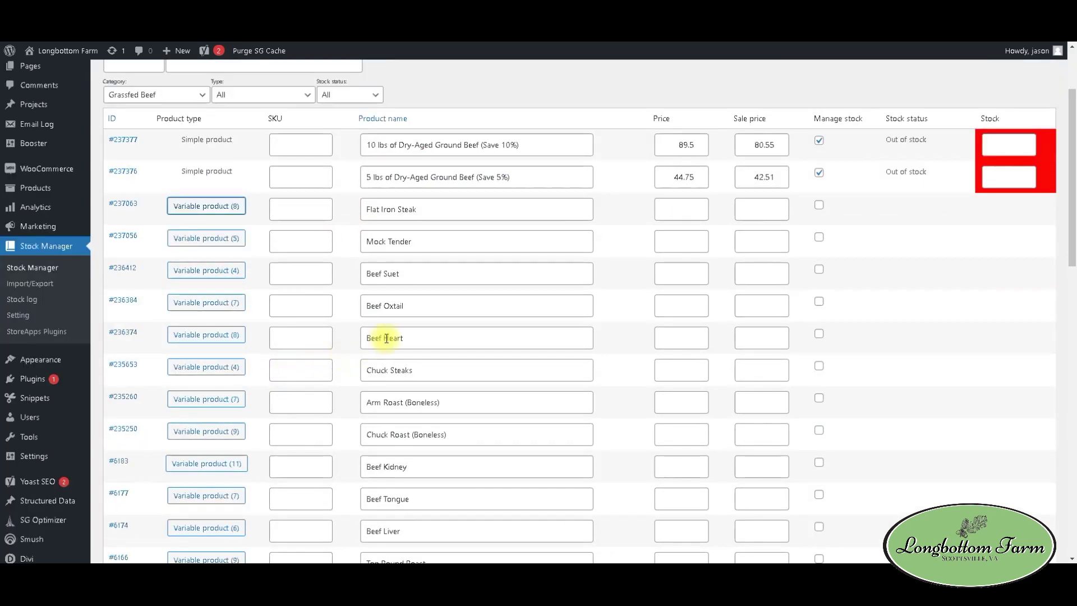
left_click(220, 337)
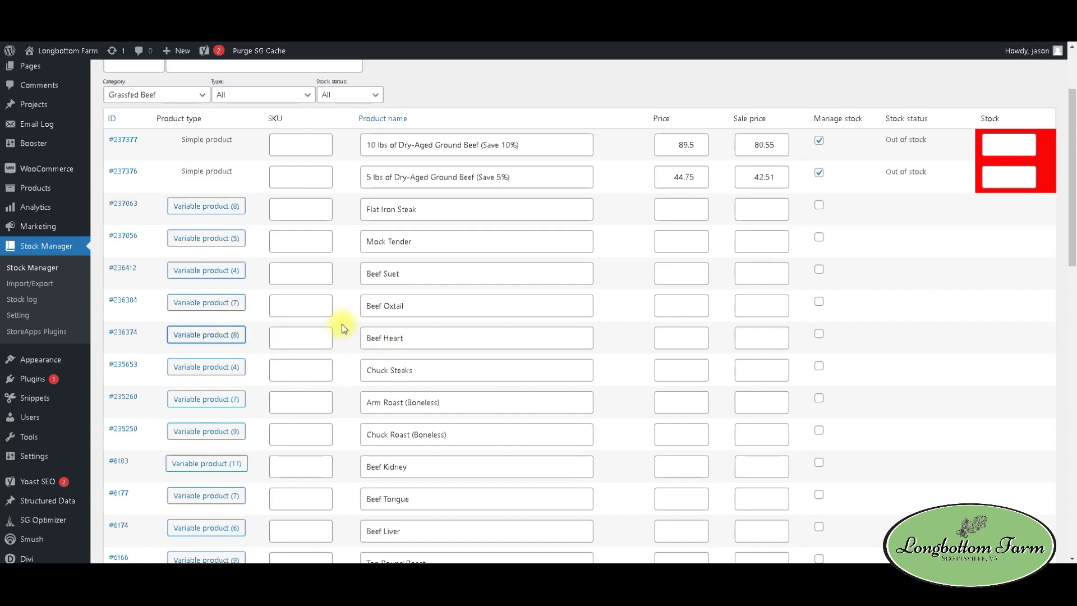
scroll(338, 326, "down", 2)
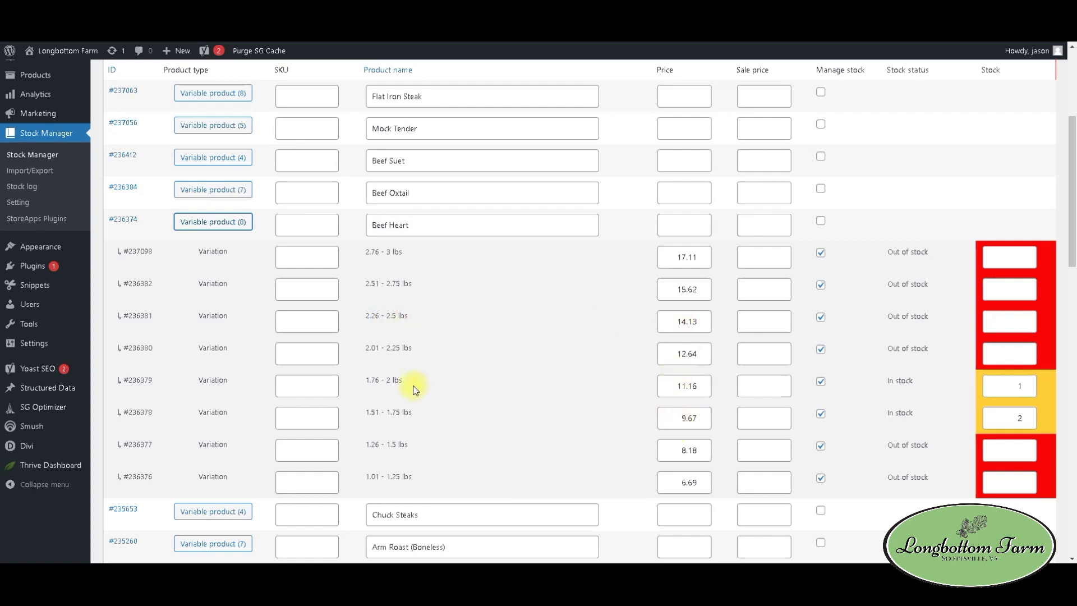
Collapse Beef Heart's variation rows and expand Beef Suet's variations
left_click(225, 221)
scroll(423, 320, "up", 1)
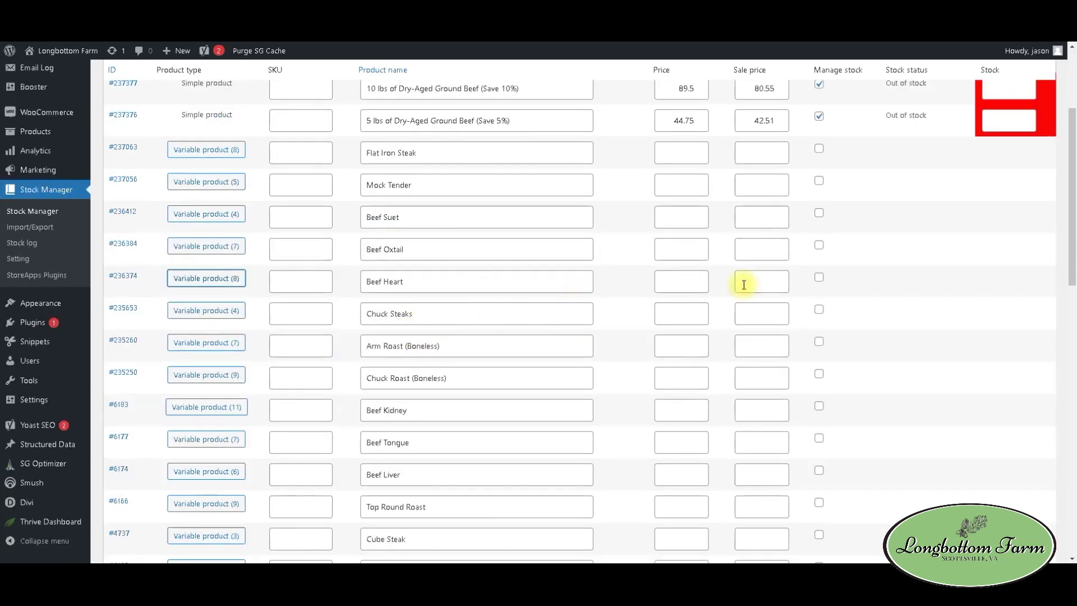
scroll(748, 335, "up", 1)
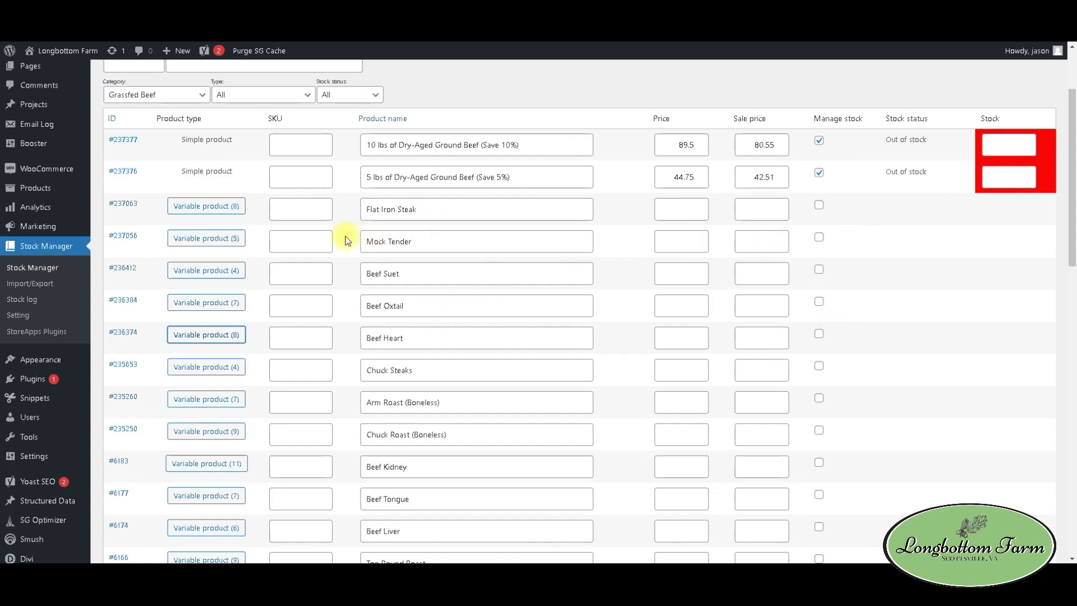
left_click(227, 272)
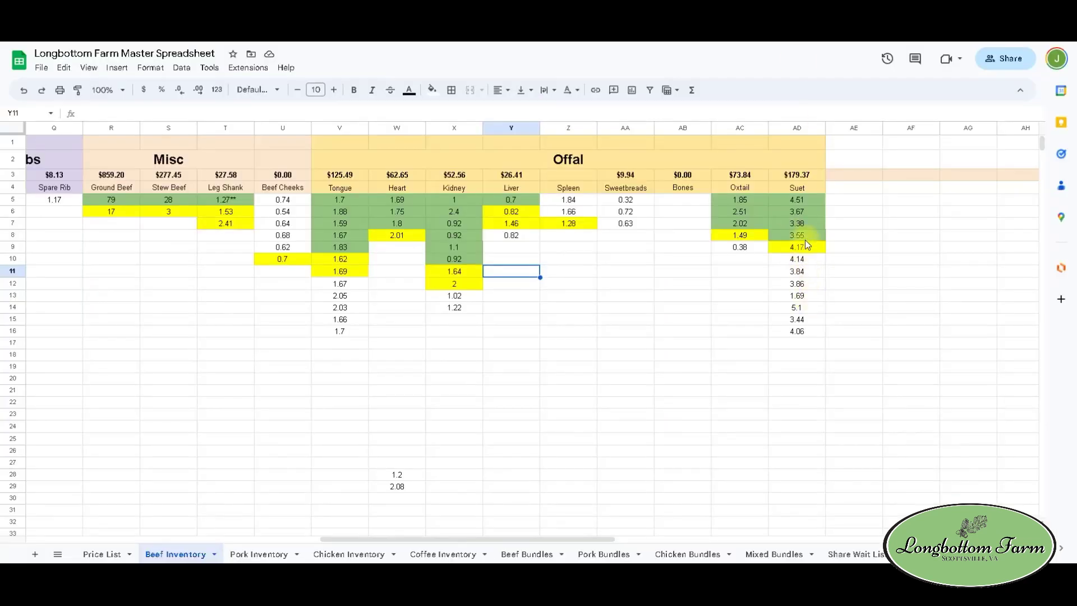
left_click(795, 200)
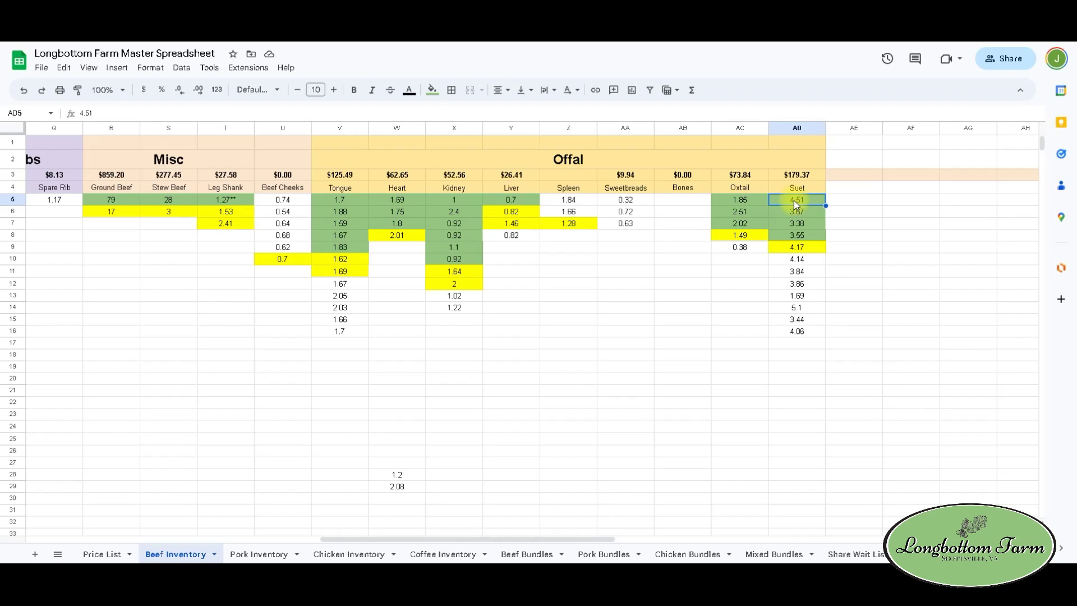
left_click(738, 331)
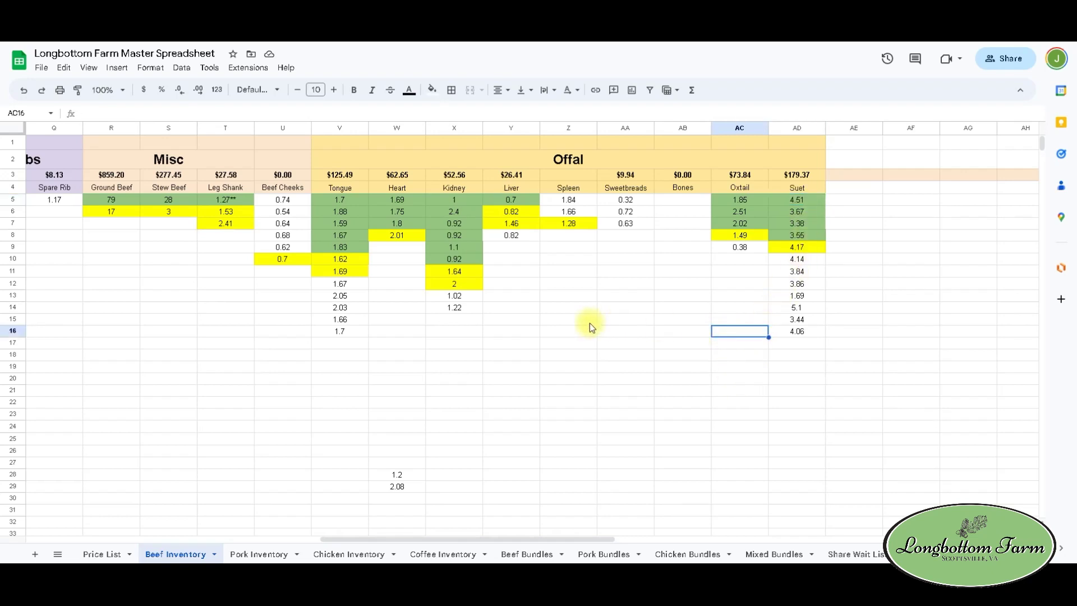
left_click(489, 367)
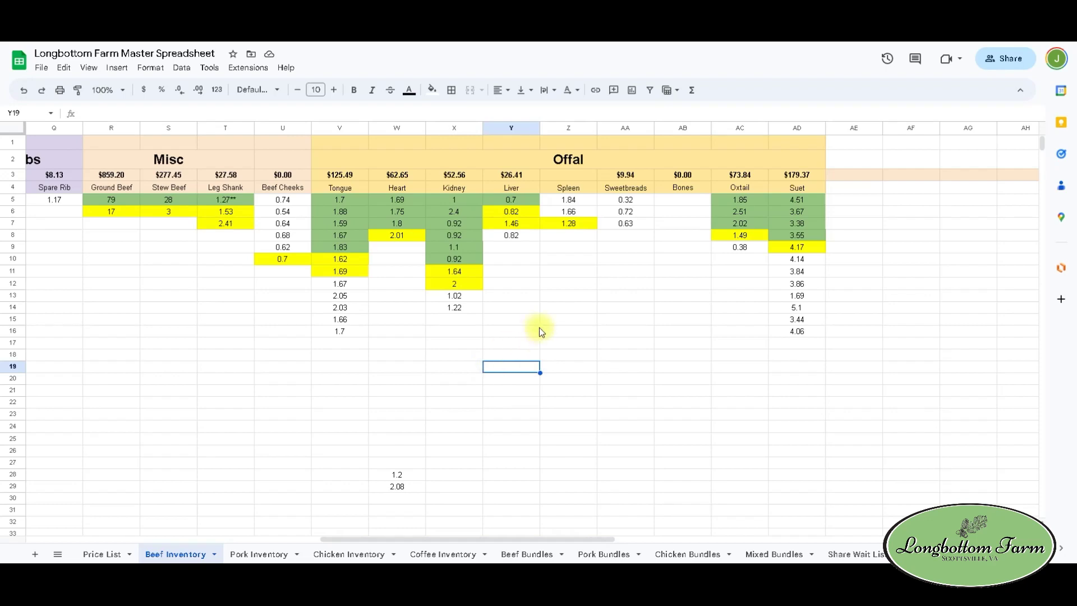